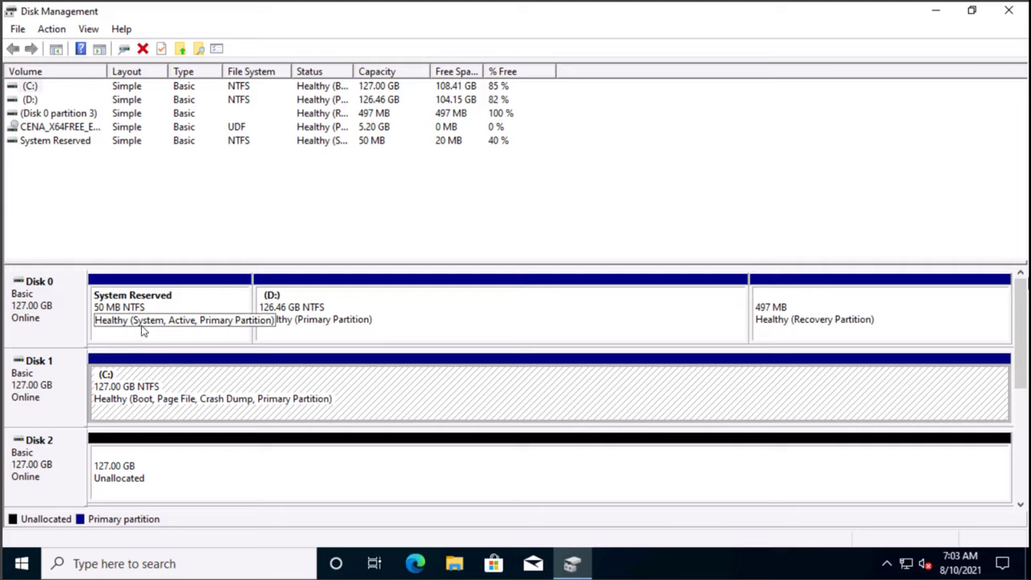
Shrink the C: volume on Disk 1 by 1024 MB.
{"action": "left_click", "coordinate": [142, 330]}
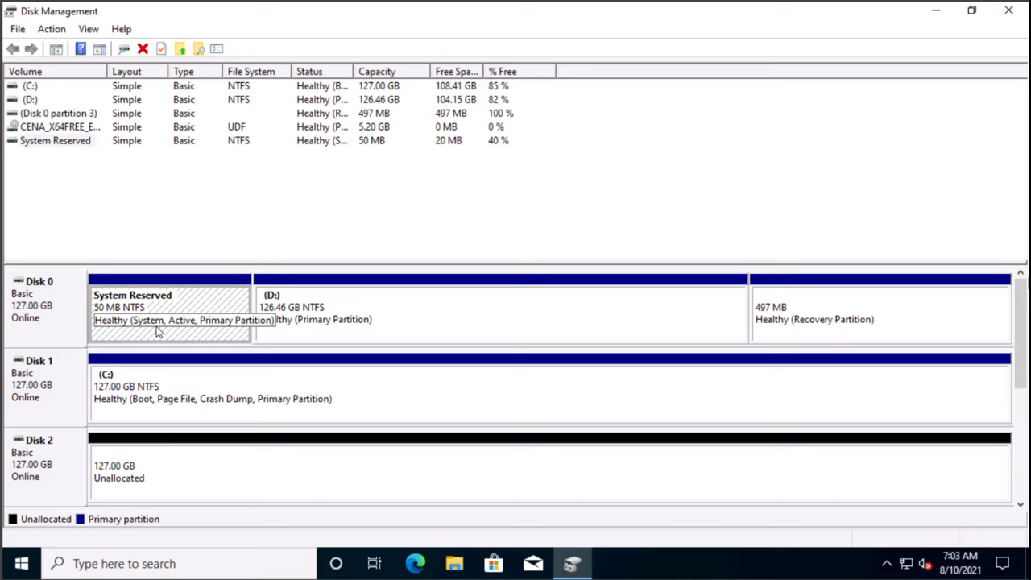
{"action": "left_click", "coordinate": [916, 400]}
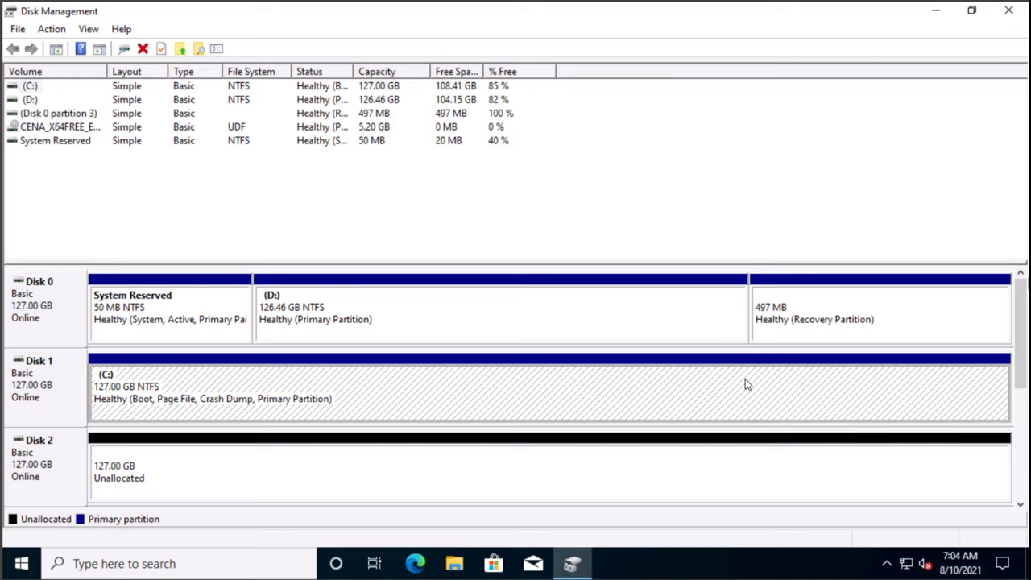
{"action": "right_click", "coordinate": [633, 408]}
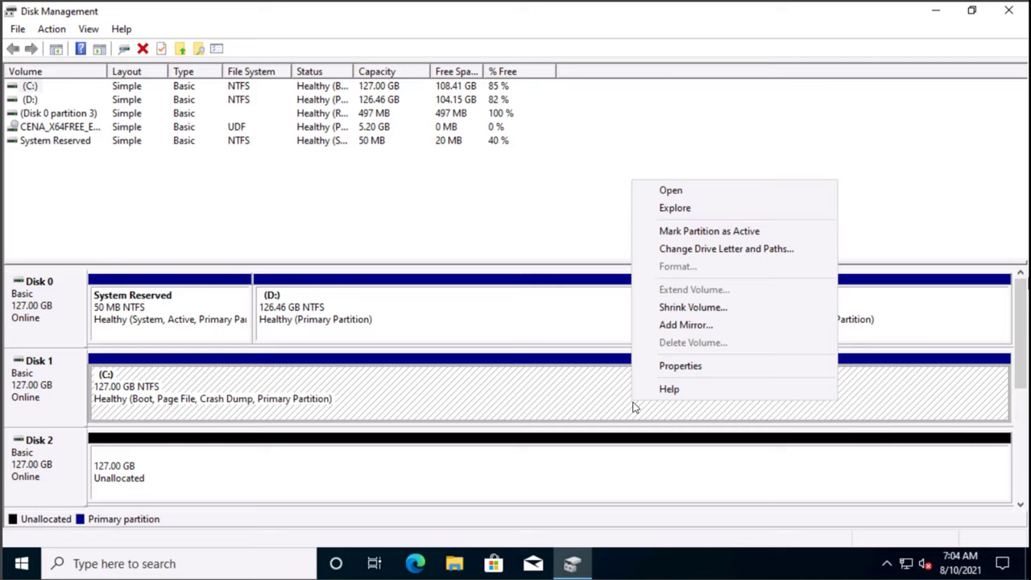
{"action": "left_click", "coordinate": [689, 307]}
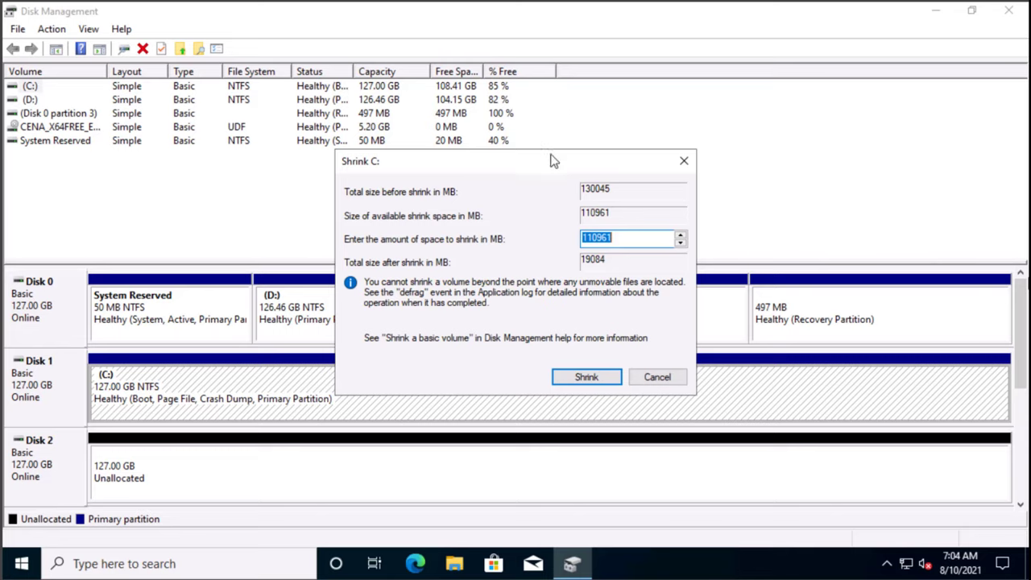
{"action": "left_click_drag", "start_coordinate": [550, 162], "coordinate": [576, 100]}
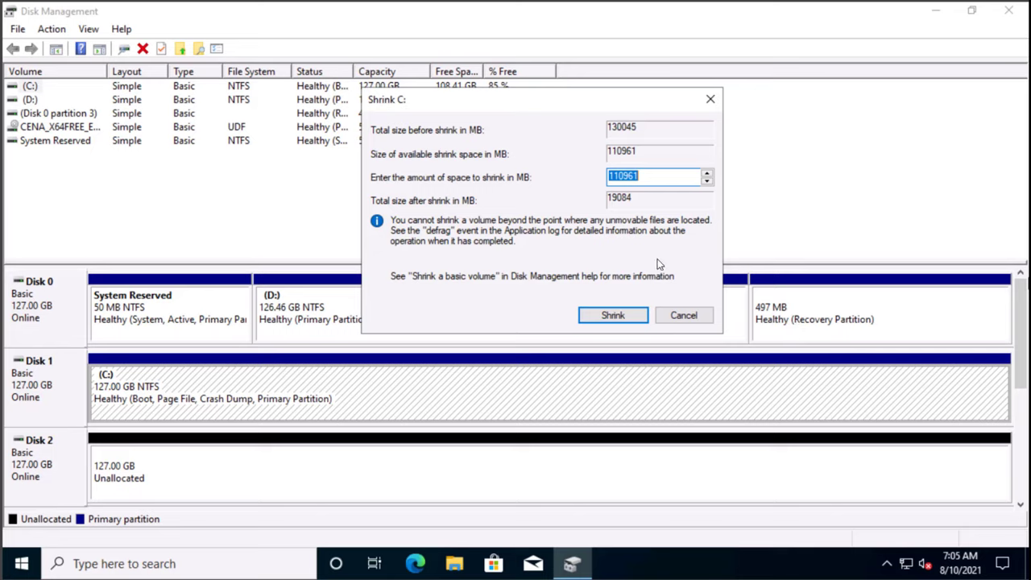
{"action": "type", "text": "1024"}
{"action": "key", "text": "Return"}
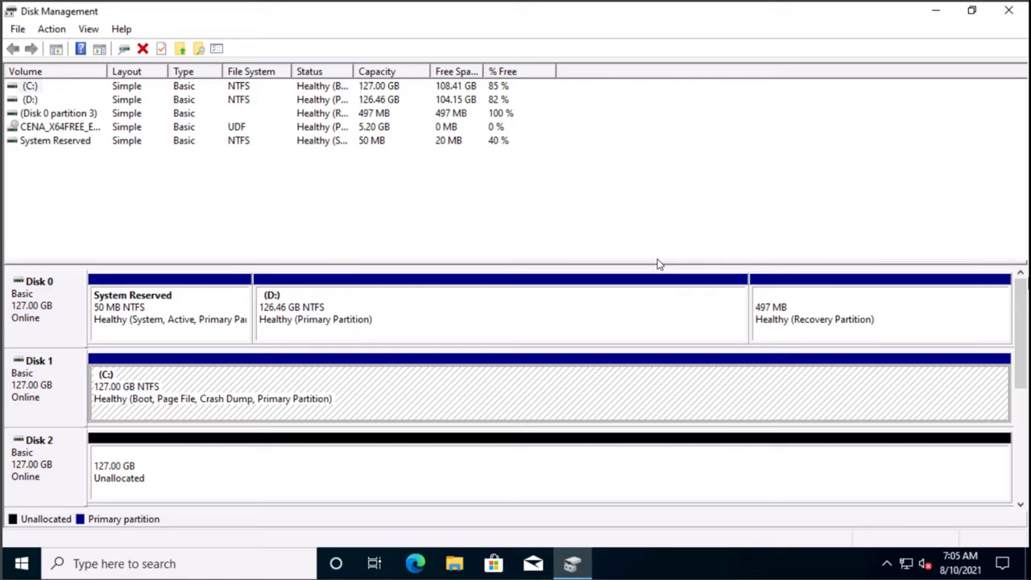
Create a 1024 MB simple volume in Disk 1's unallocated space, quick-formatted as NTFS with the label New Volume.
{"action": "left_click", "coordinate": [751, 384]}
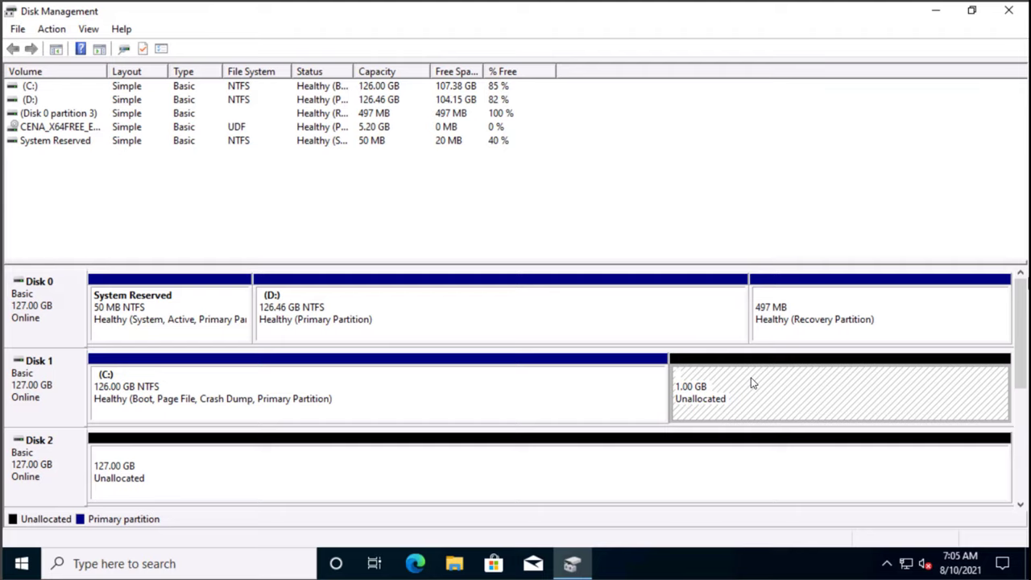
{"action": "right_click", "coordinate": [751, 382]}
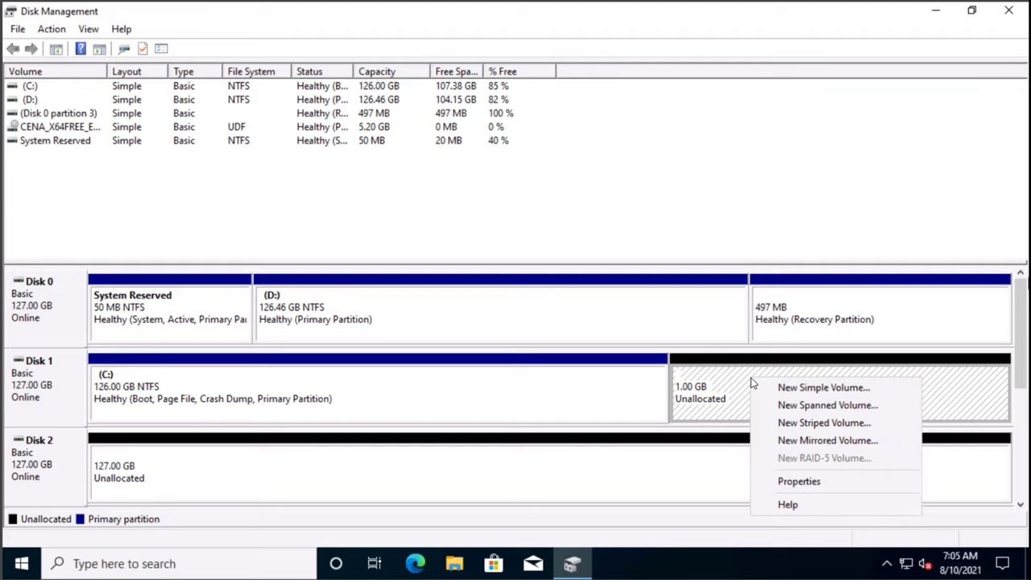
{"action": "left_click", "coordinate": [798, 390]}
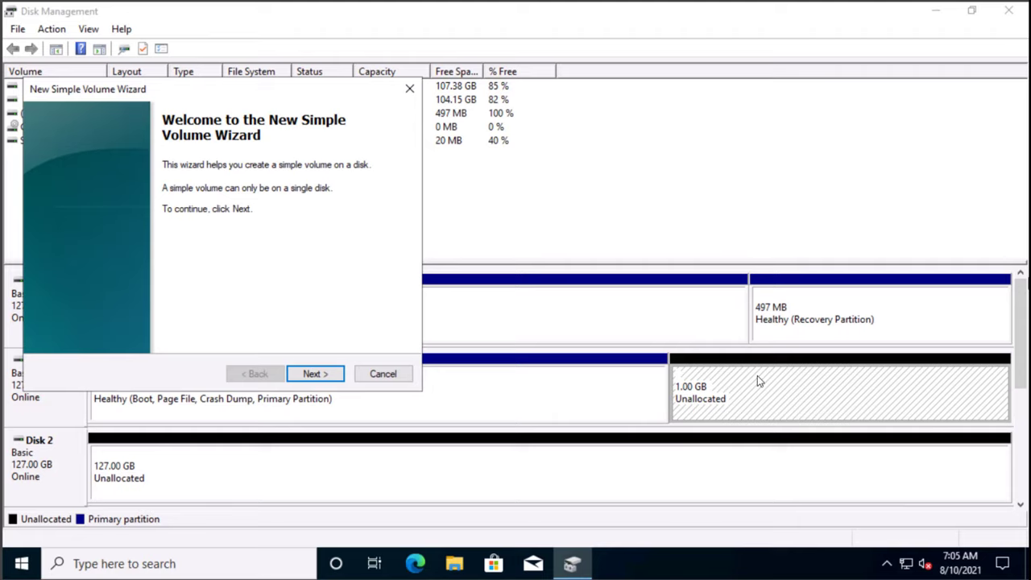
{"action": "left_click", "coordinate": [311, 373]}
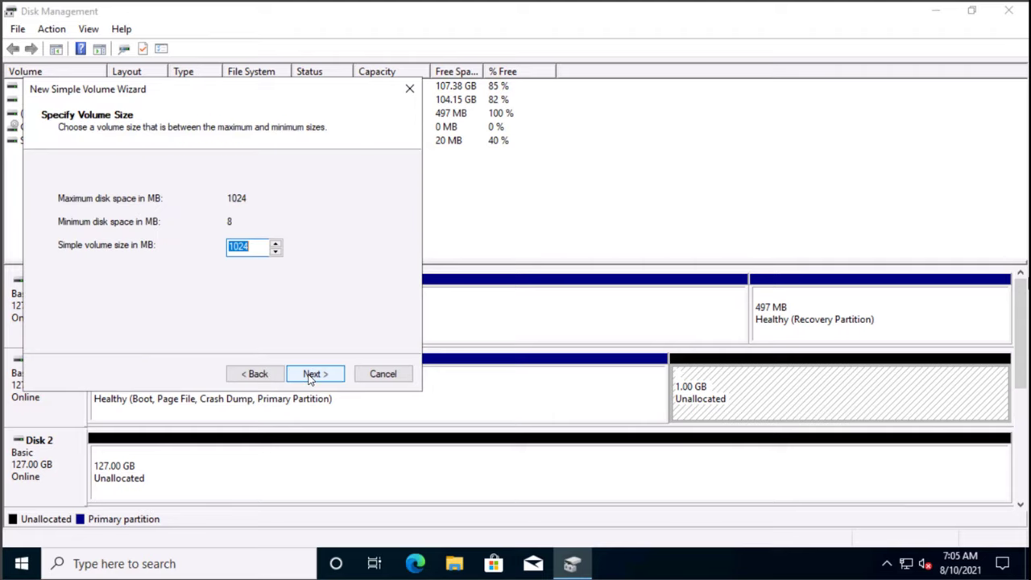
{"action": "left_click", "coordinate": [311, 374]}
{"action": "left_click", "coordinate": [311, 374]}
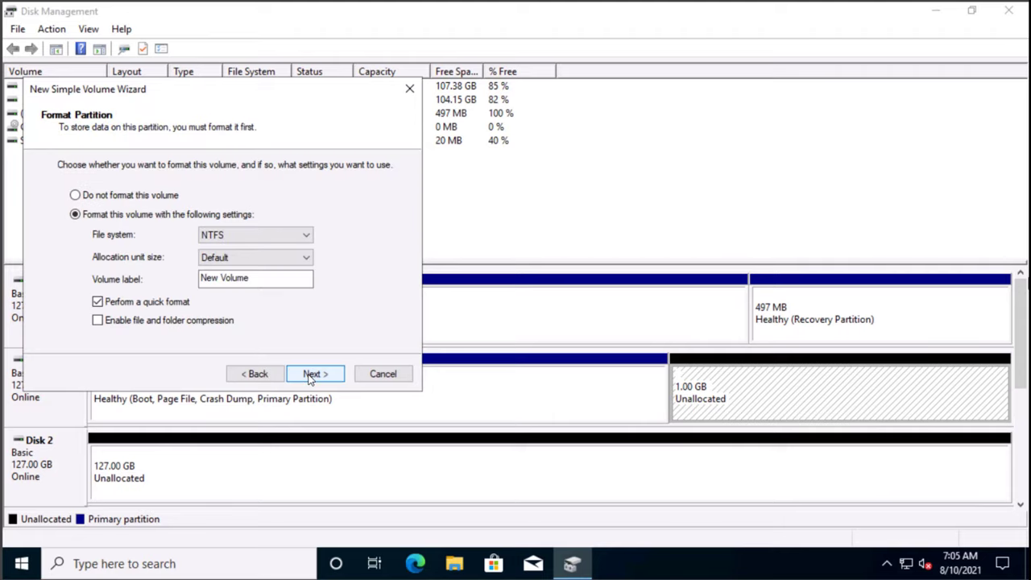
{"action": "left_click", "coordinate": [311, 374]}
{"action": "left_click", "coordinate": [313, 374]}
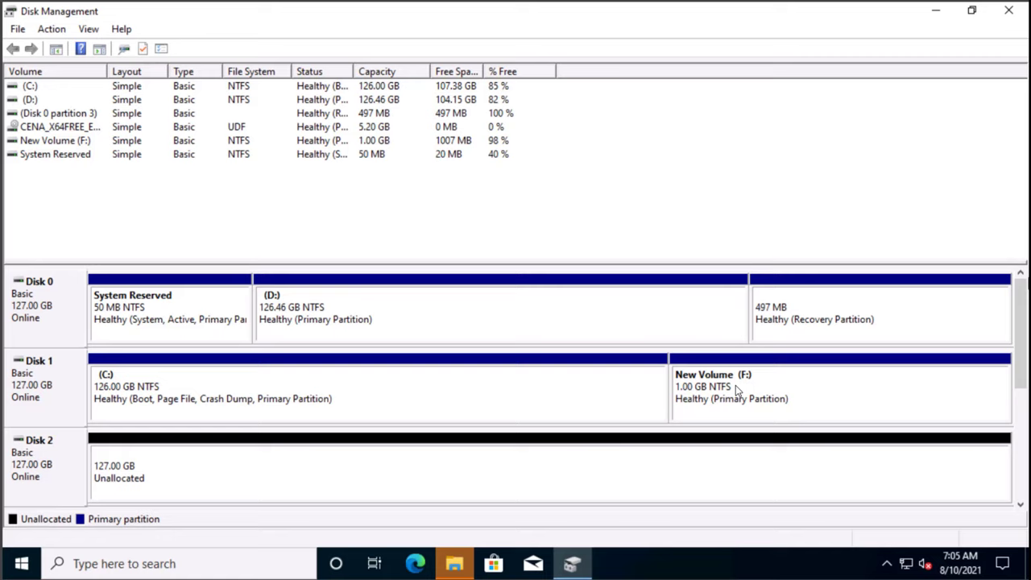
Mark the New Volume (F:) partition on Disk 1 as active and check the options available for Disk 0's System Reserved partition.
{"action": "left_click", "coordinate": [736, 387]}
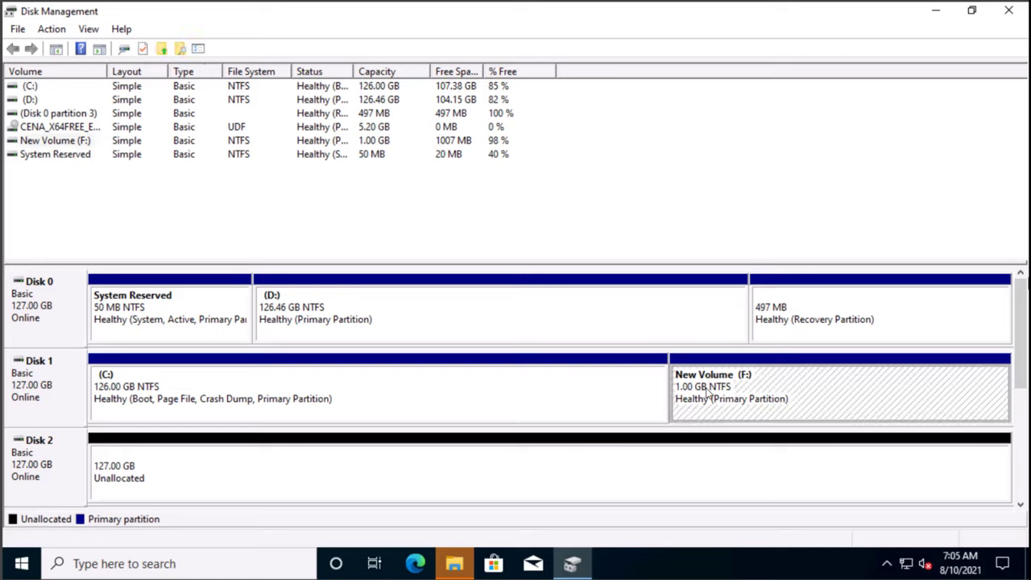
{"action": "right_click", "coordinate": [707, 392]}
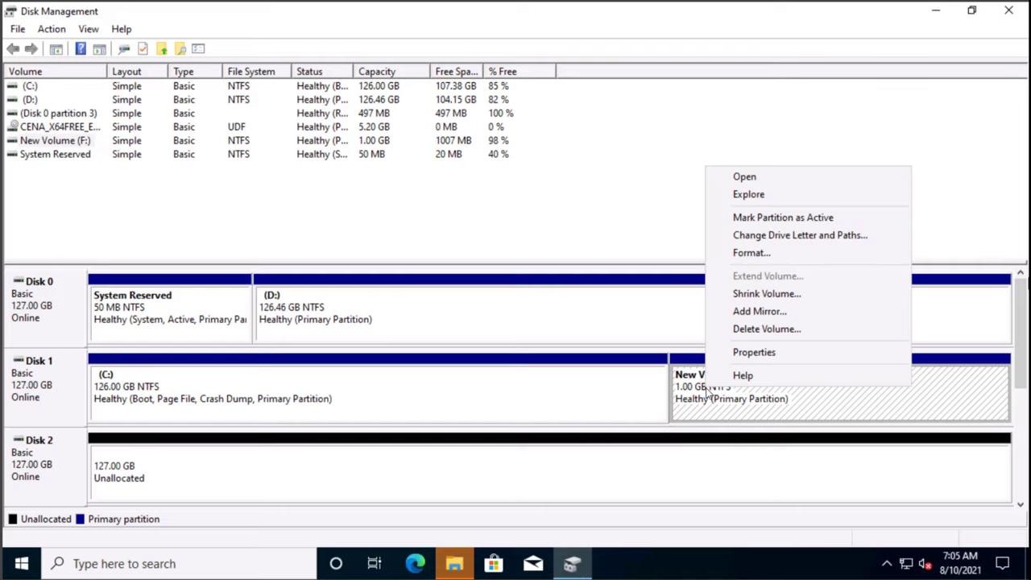
{"action": "left_click", "coordinate": [779, 219]}
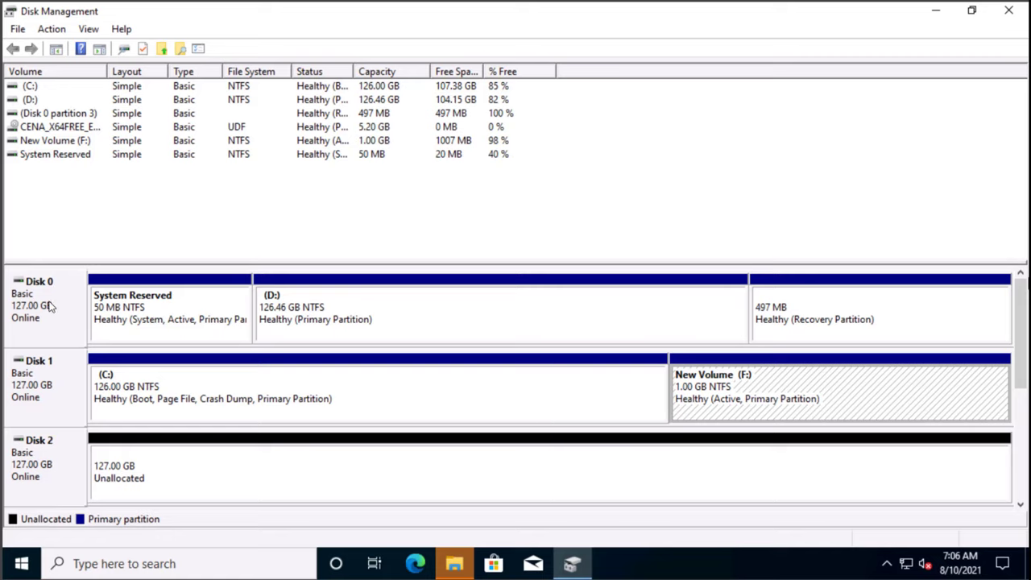
{"action": "right_click", "coordinate": [168, 323]}
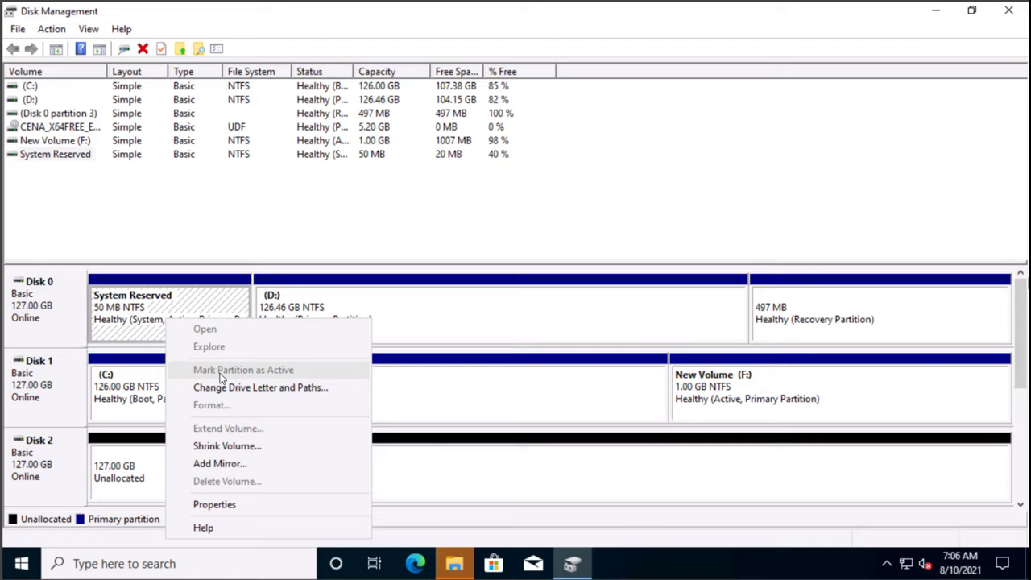
{"action": "left_click", "coordinate": [127, 313]}
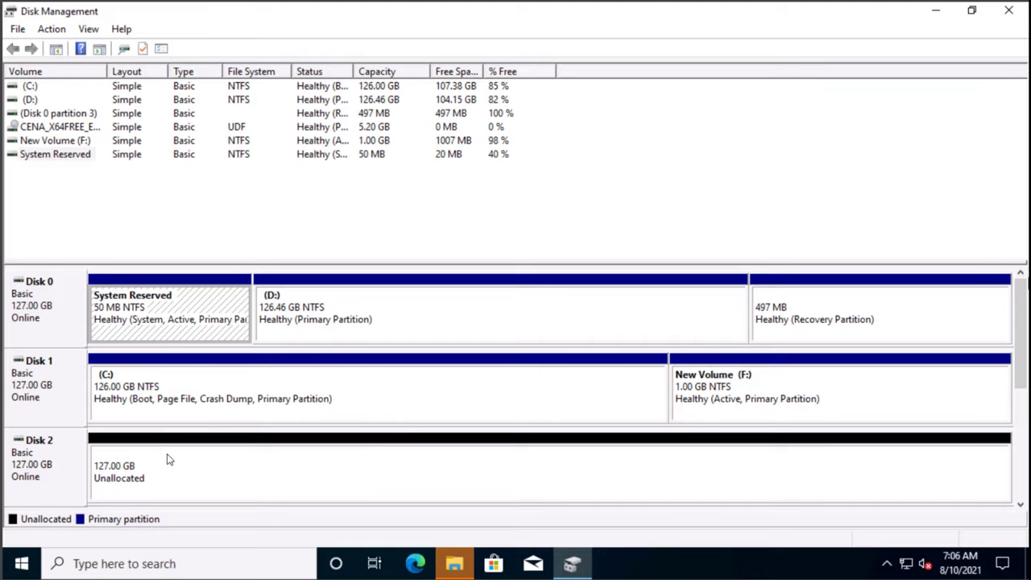
Search for cmd and open Command Prompt as administrator, approving the elevation request.
{"action": "left_click", "coordinate": [23, 565]}
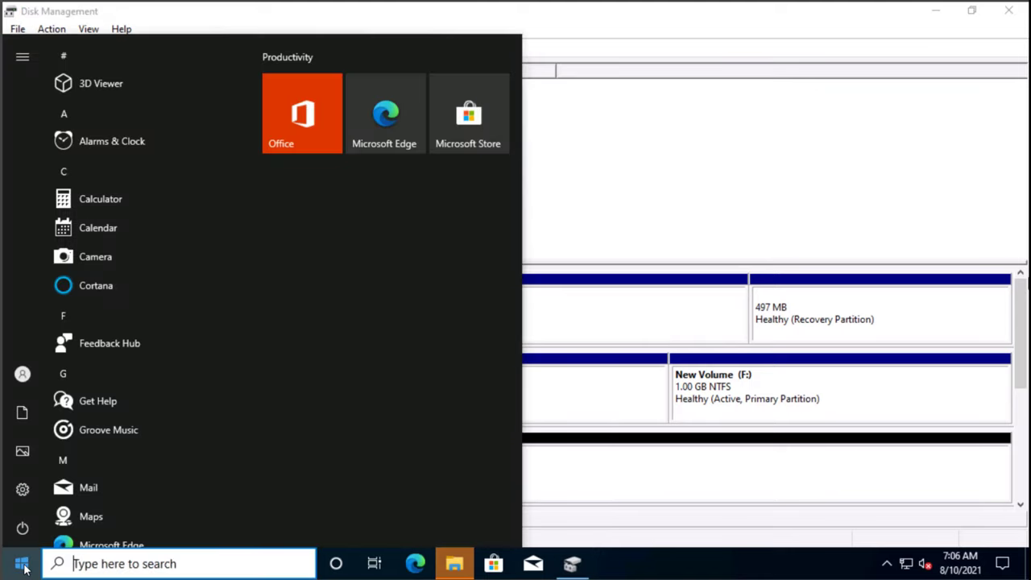
{"action": "type", "text": "cmd"}
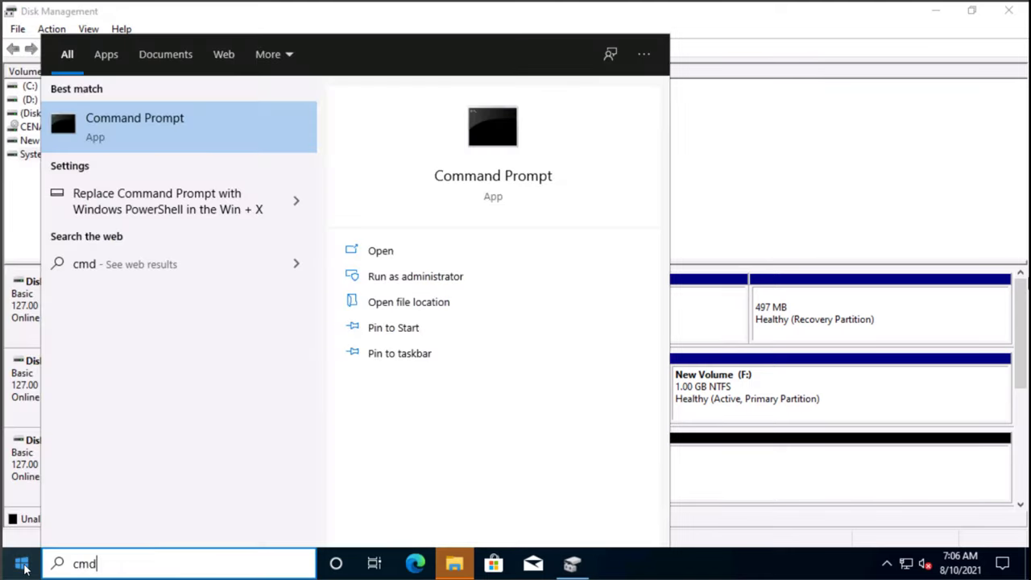
{"action": "left_click", "coordinate": [384, 277]}
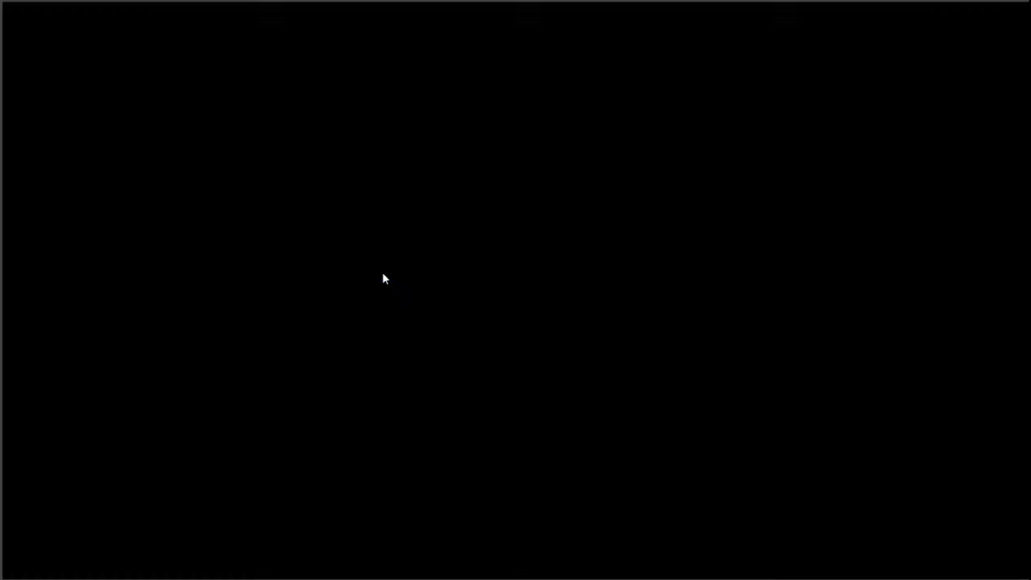
{"action": "left_click", "coordinate": [437, 385]}
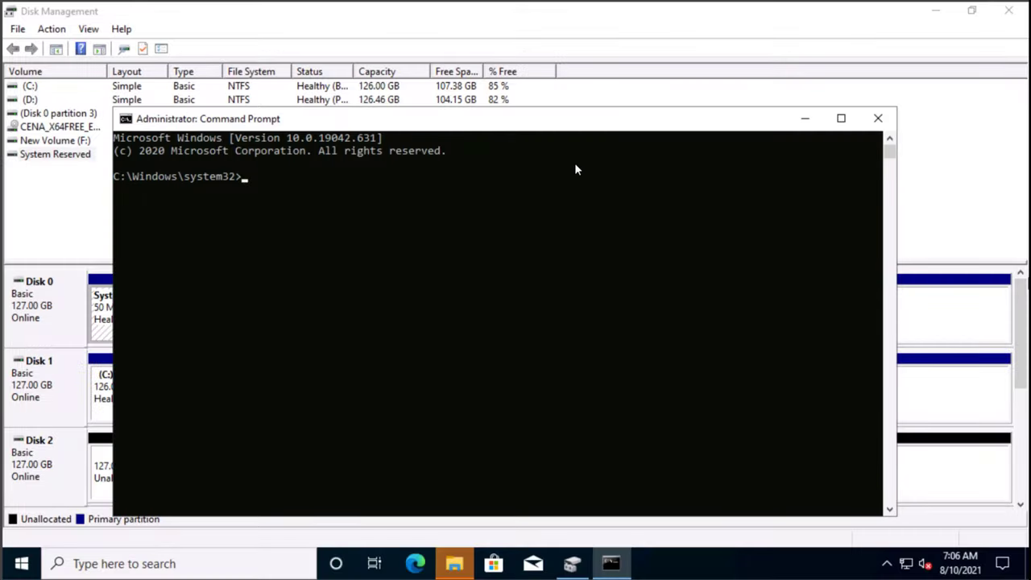
Create boot files on the new F: partition in Command Prompt by running "bcdboot c:\Windows /s f:", checking the drive letter in Disk Management.
{"action": "left_click", "coordinate": [934, 384]}
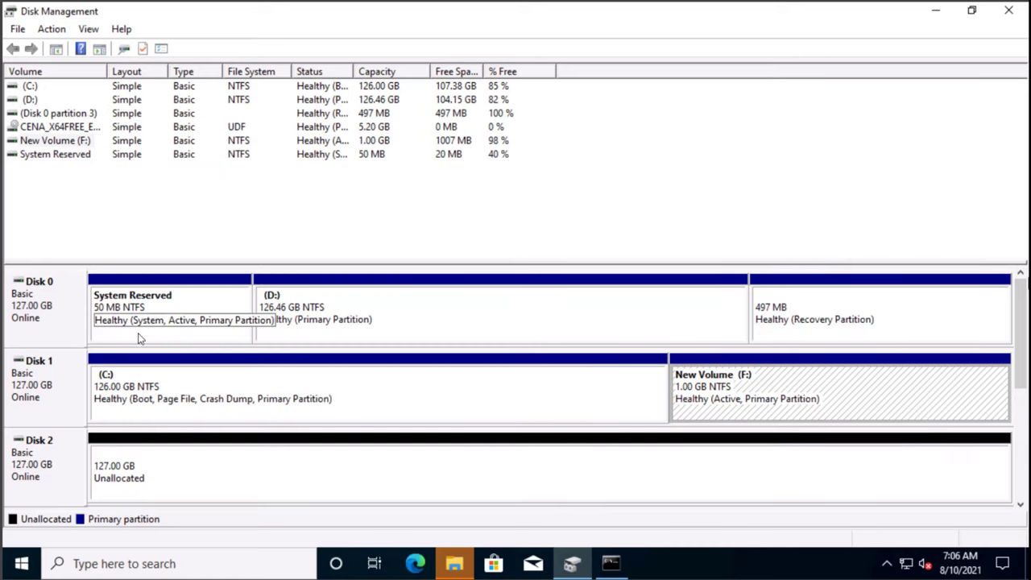
{"action": "left_click", "coordinate": [610, 566]}
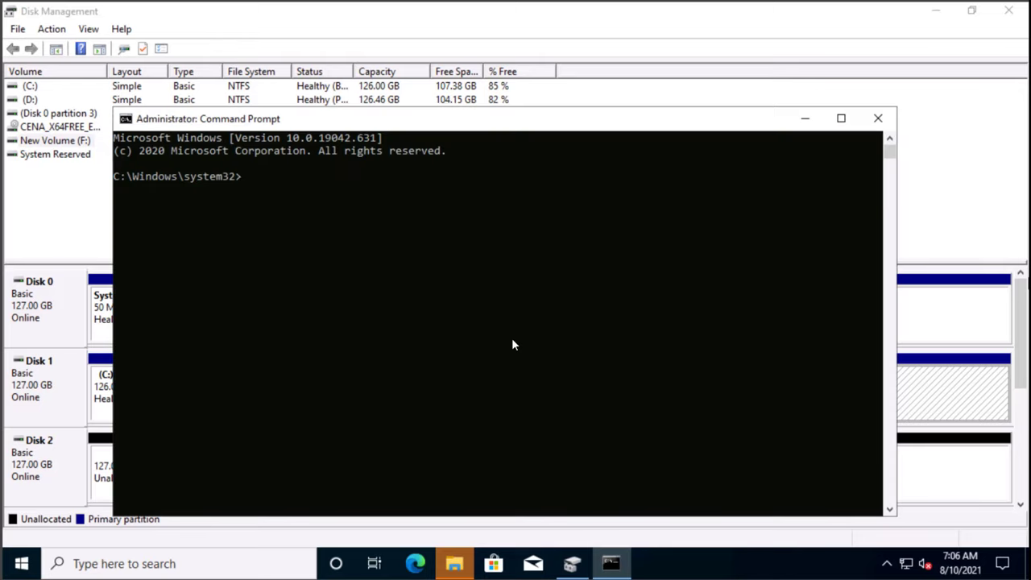
{"action": "type", "text": "bcdboot"}
{"action": "left_click_drag", "start_coordinate": [490, 124], "coordinate": [478, 70]}
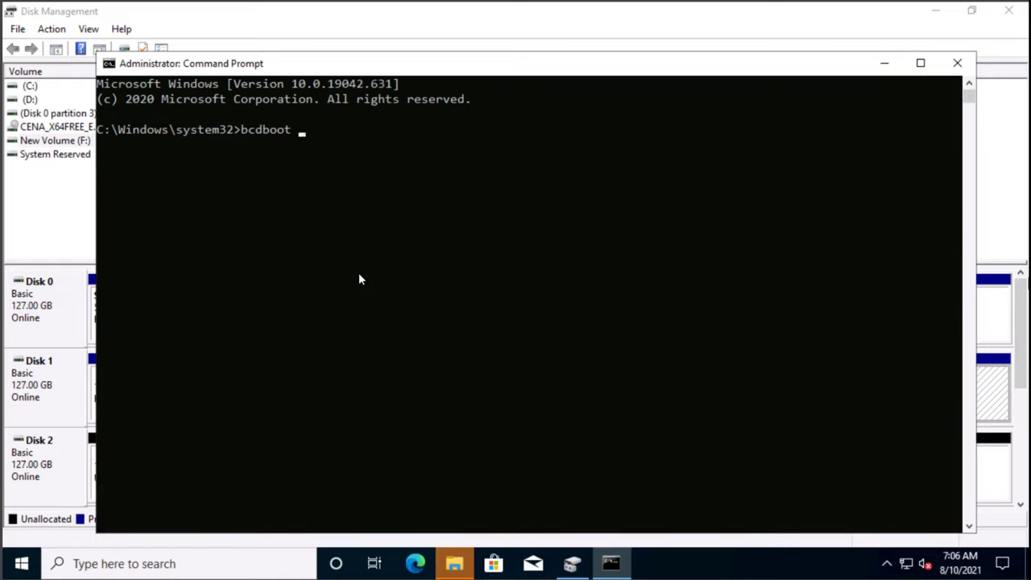
{"action": "scroll", "coordinate": [360, 280], "scroll_direction": "up", "scroll_amount": 2, "text": "ctrl"}
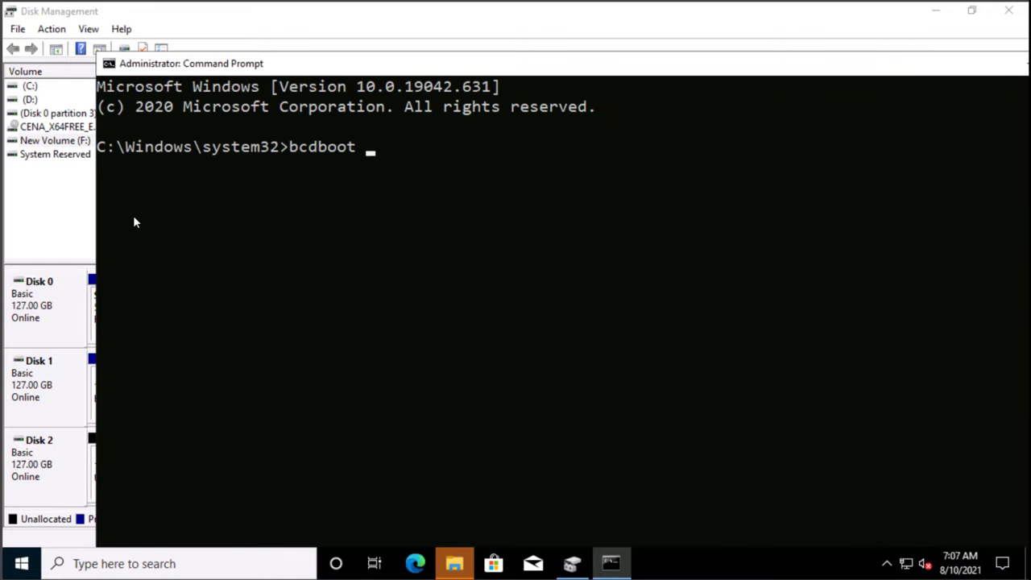
{"action": "type", "text": "c:\\windows"}
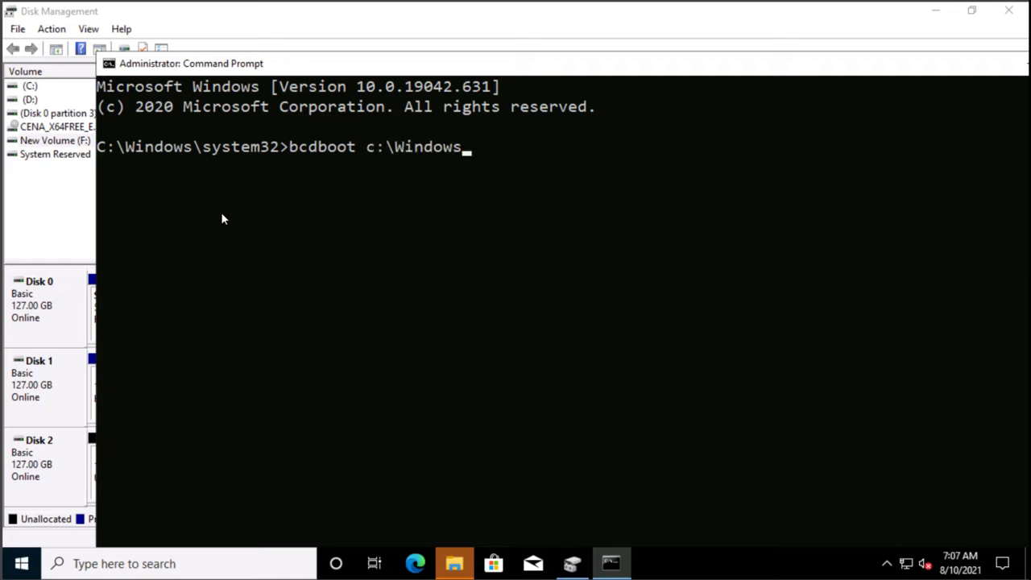
{"action": "type", "text": "/s"}
{"action": "key", "text": "alt+Tab"}
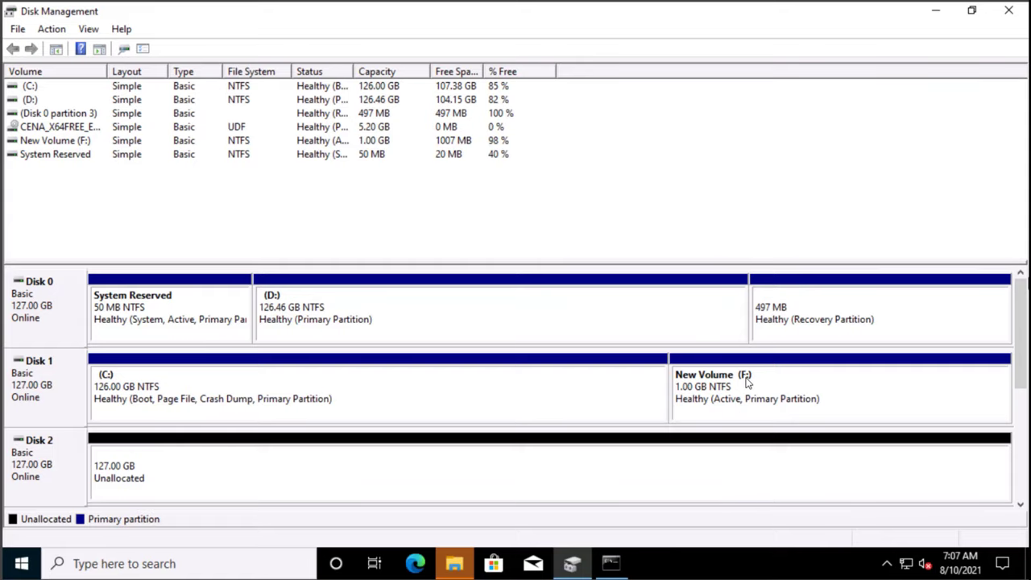
{"action": "left_click", "coordinate": [612, 564]}
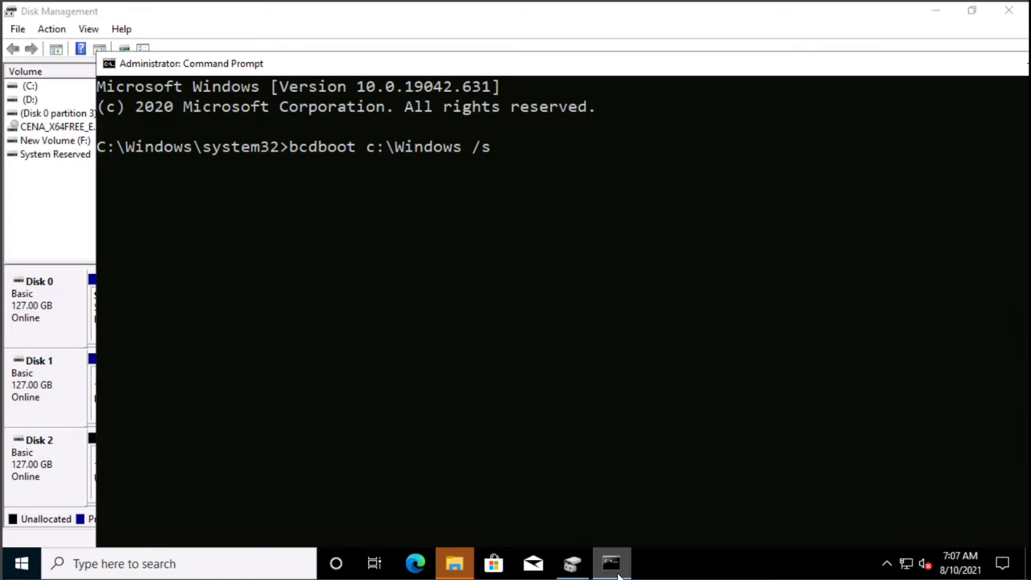
{"action": "type", "text": "f:"}
{"action": "key", "text": "Return"}
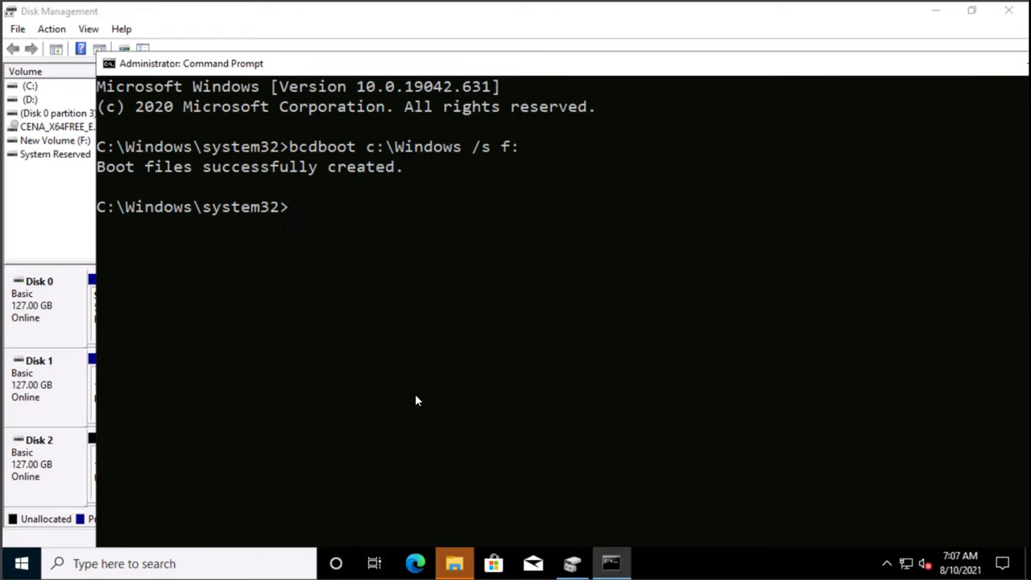
Change to drive F: and look for the boot configuration file with "dir bcd /s /a".
{"action": "type", "text": "f:"}
{"action": "key", "text": "Return"}
{"action": "type", "text": "dir bcd"}
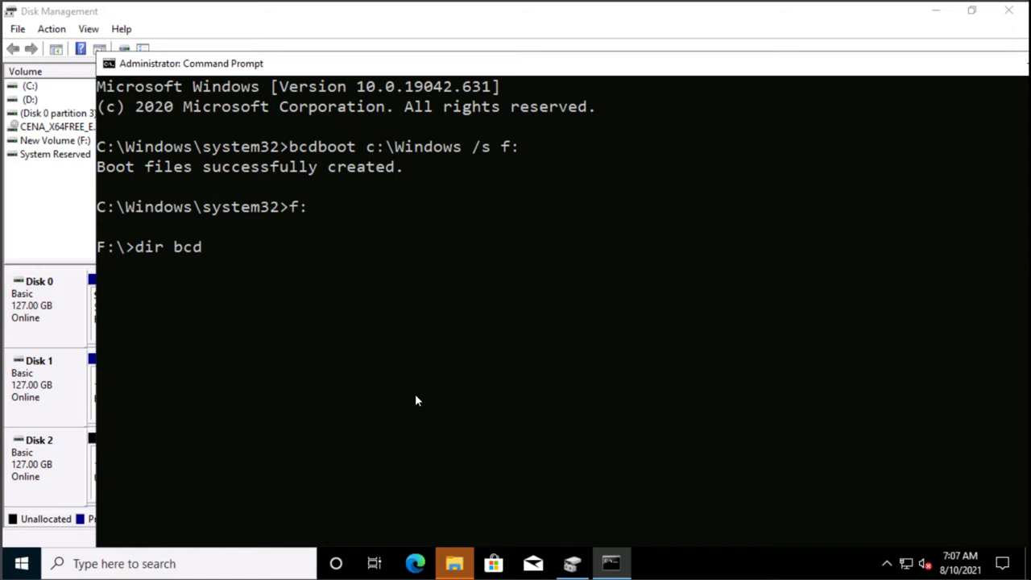
{"action": "type", "text": " /s /a"}
{"action": "key", "text": "Return"}
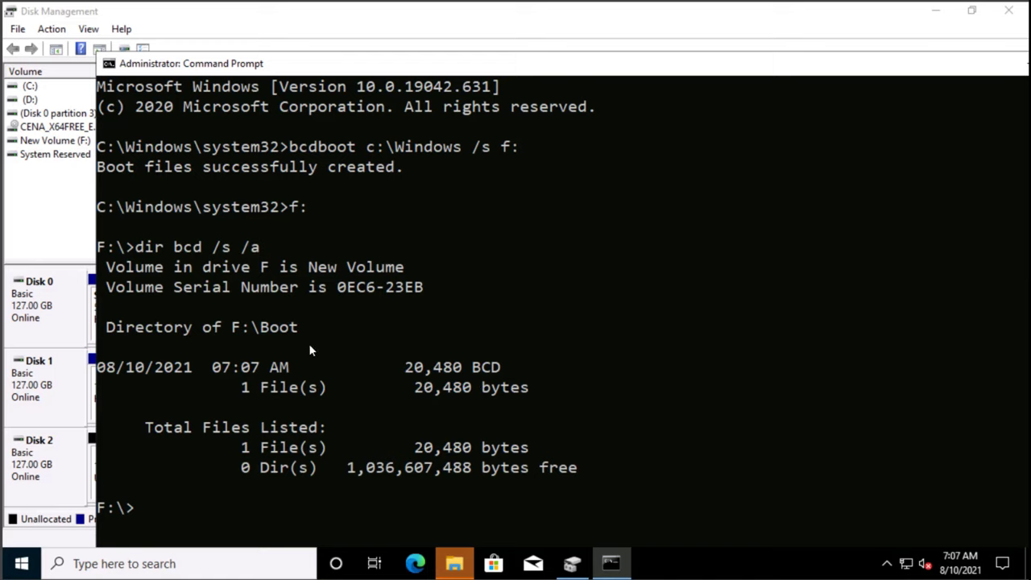
{"action": "scroll", "coordinate": [309, 343], "scroll_direction": "down", "scroll_amount": 4}
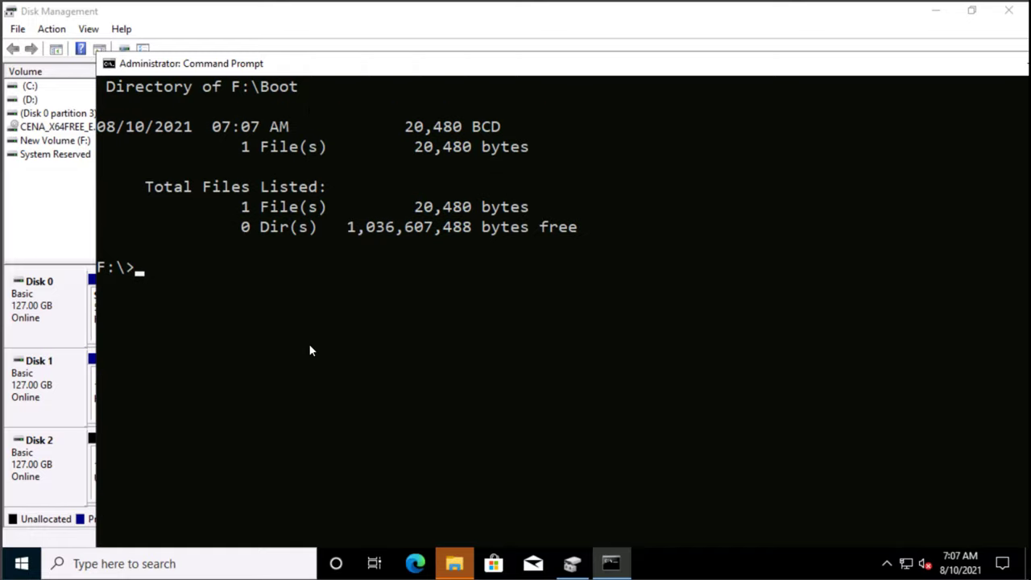
Move the Command Prompt window aside, return to Disk Management and select the New Volume (F:) partition on Disk 1.
{"action": "left_click_drag", "start_coordinate": [312, 76], "coordinate": [433, 76]}
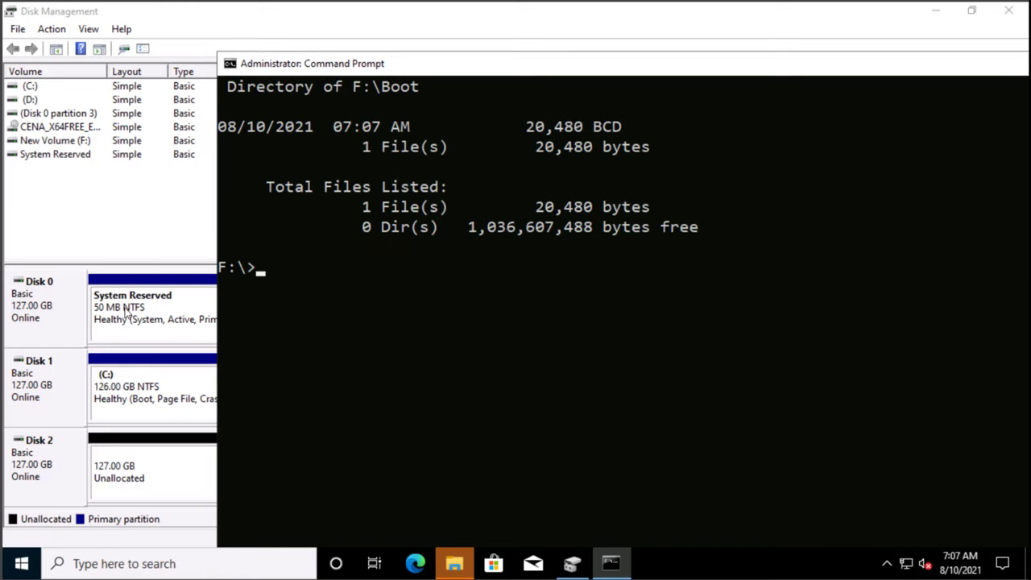
{"action": "left_click", "coordinate": [147, 230]}
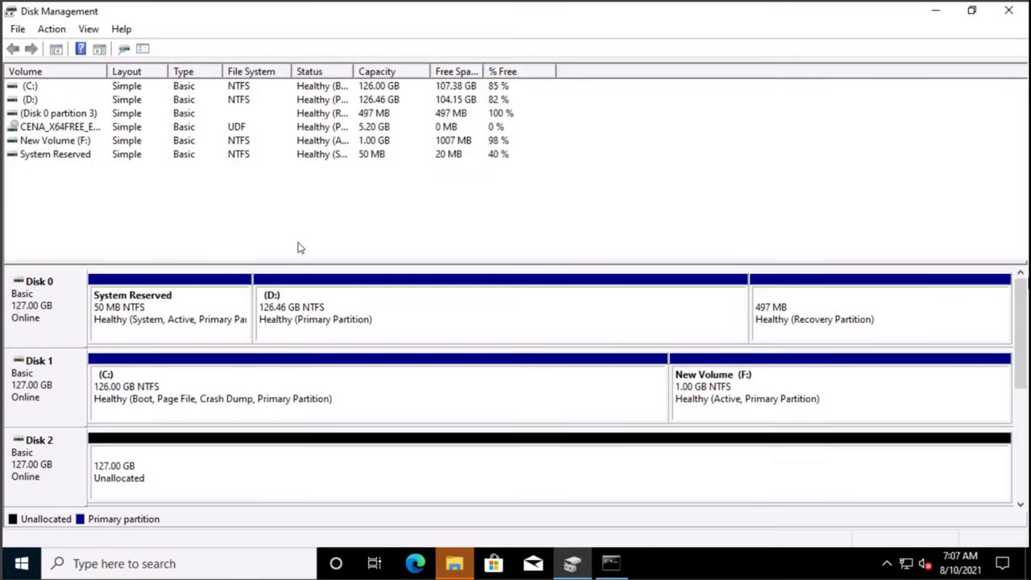
{"action": "left_click", "coordinate": [747, 385]}
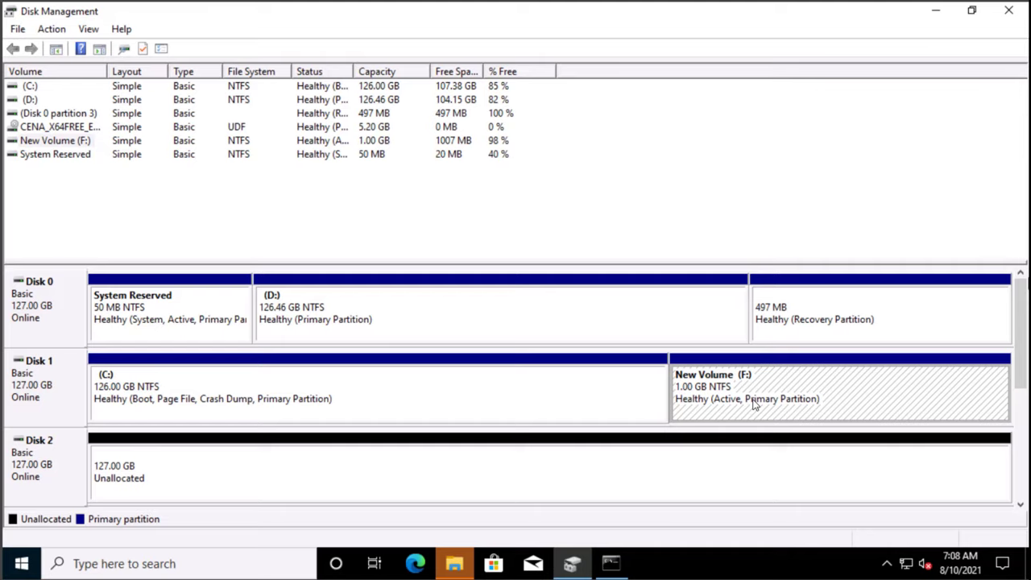
Return to Command Prompt, start diskpart and display its command help with "?".
{"action": "left_click", "coordinate": [610, 563]}
{"action": "type", "text": "diskpart"}
{"action": "key", "text": "Return"}
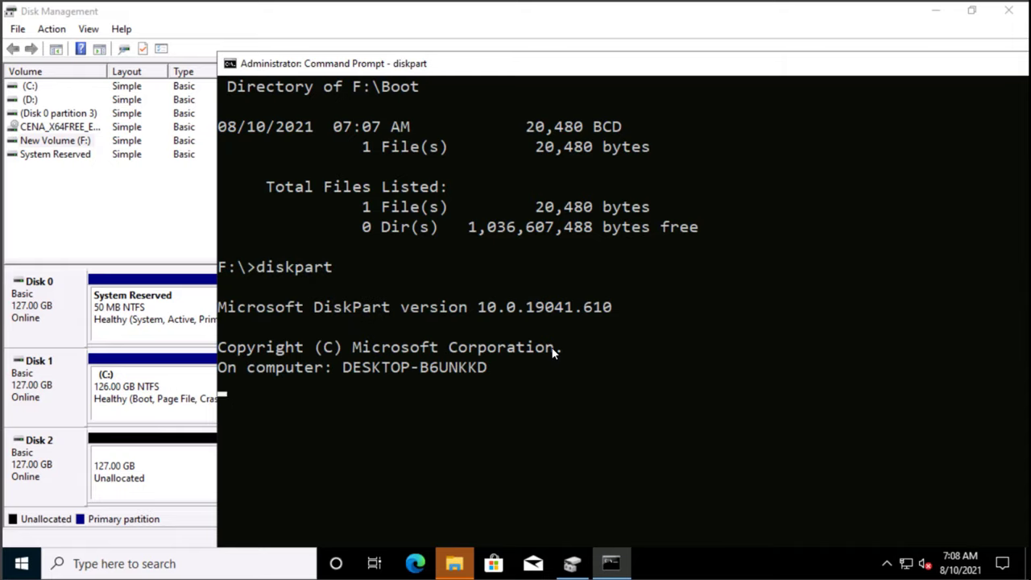
{"action": "scroll", "coordinate": [553, 352], "scroll_direction": "down", "scroll_amount": 3}
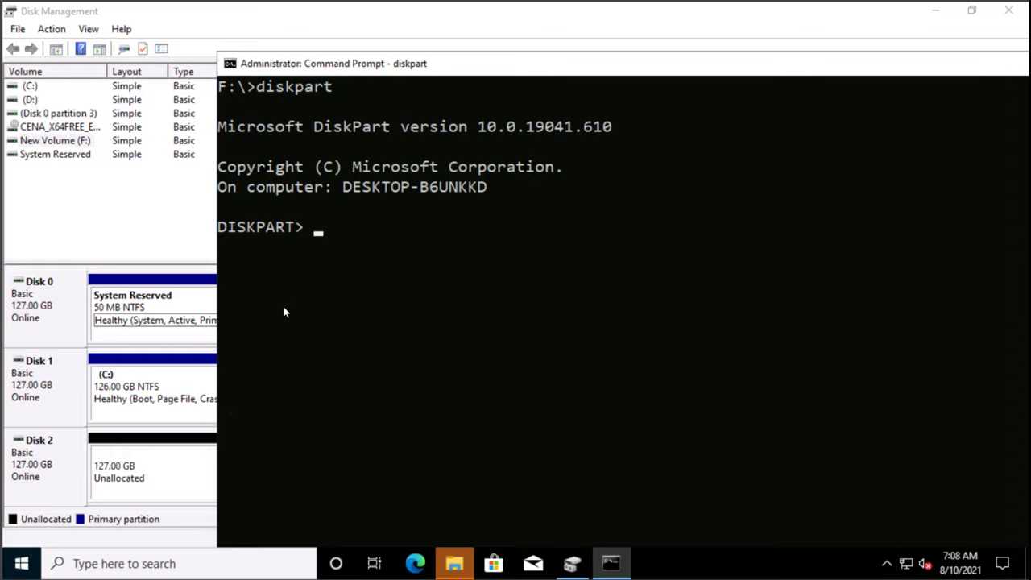
{"action": "type", "text": "?"}
{"action": "key", "text": "Return"}
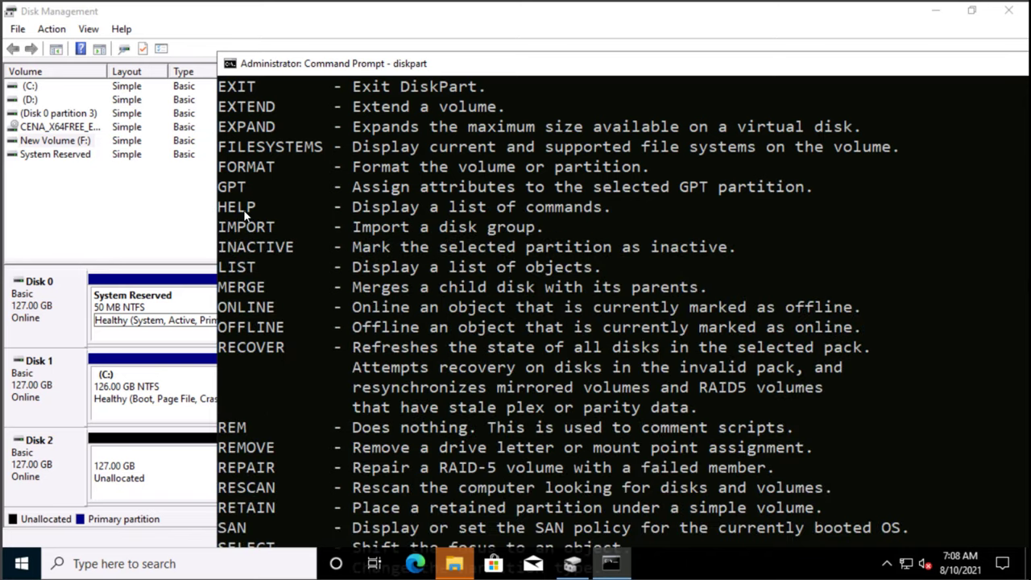
{"action": "scroll", "coordinate": [246, 216], "scroll_direction": "down", "scroll_amount": 9}
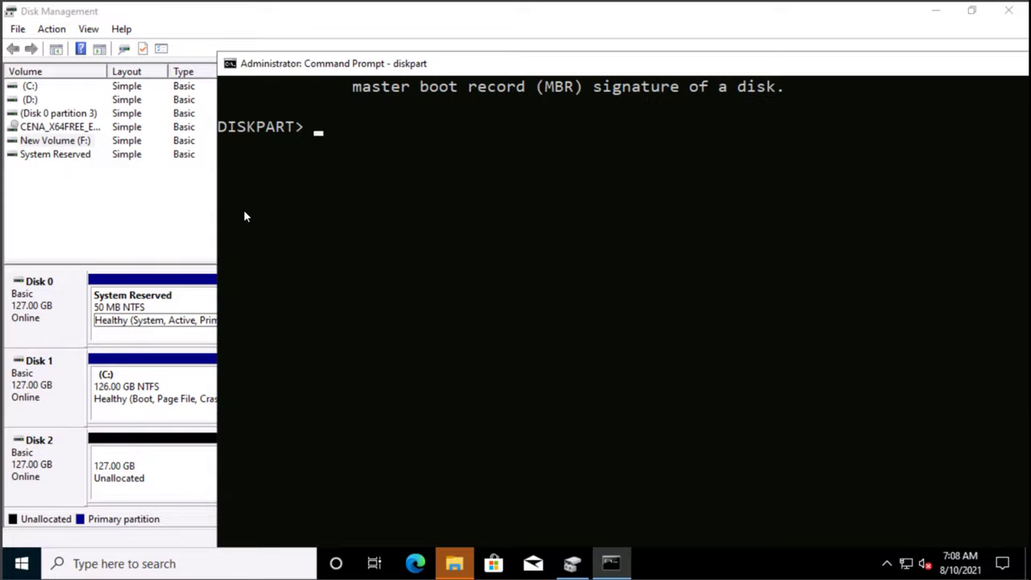
List the disks with "lis dis" and select Disk 0 with "sel dis 0".
{"action": "type", "text": "lis dis"}
{"action": "key", "text": "Return"}
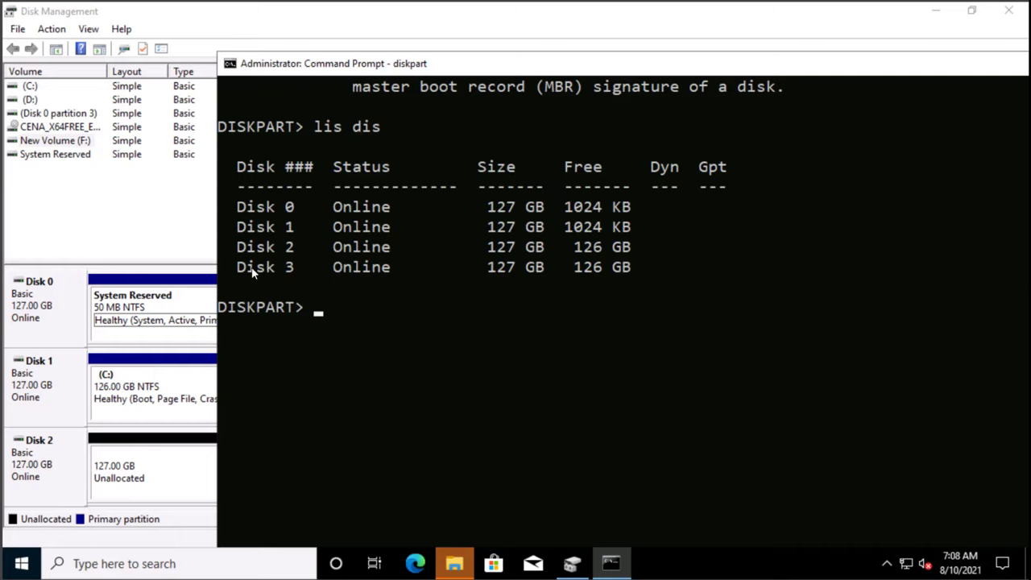
{"action": "type", "text": "sel dis 0"}
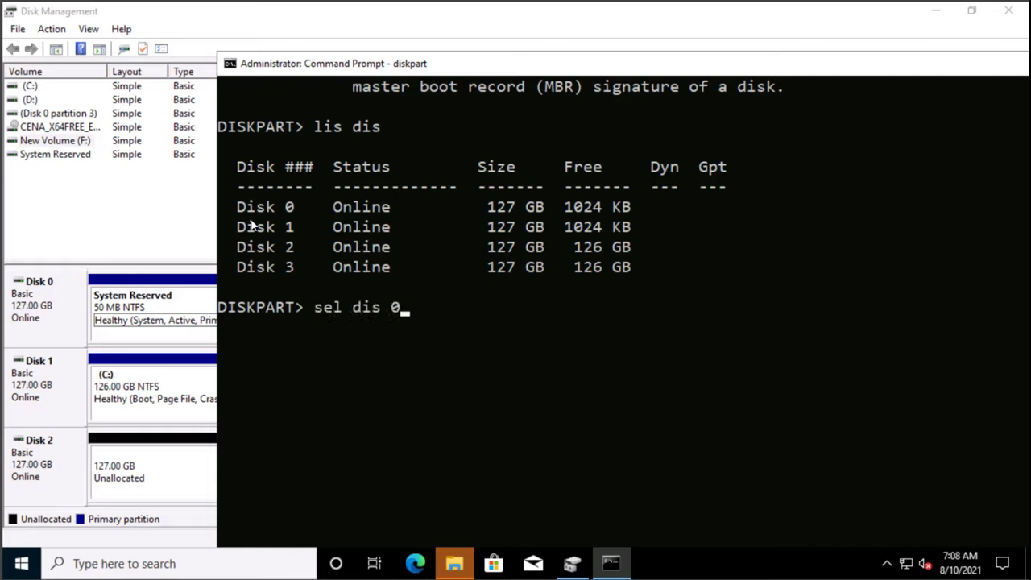
{"action": "key", "text": "Return"}
{"action": "scroll", "coordinate": [251, 224], "scroll_direction": "down", "scroll_amount": 1}
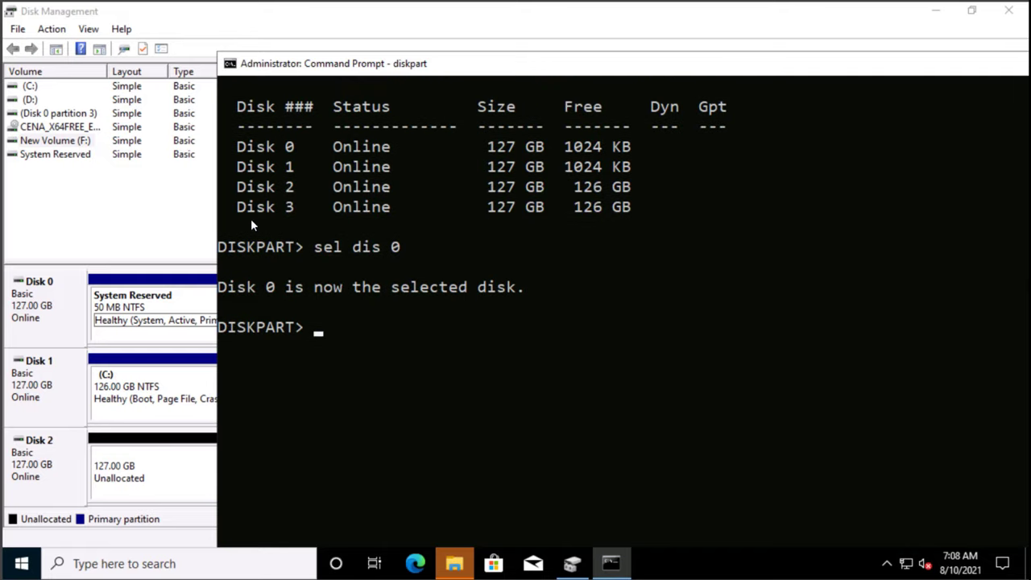
{"action": "scroll", "coordinate": [251, 224], "scroll_direction": "down", "scroll_amount": 1}
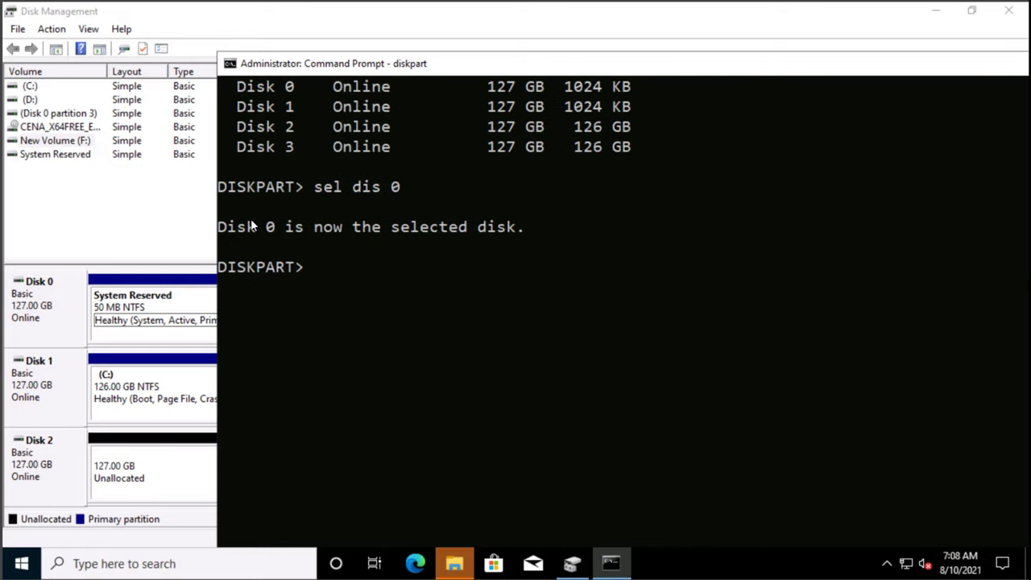
List Disk 0's partitions, select partition 1 with "sel par 1", and list the partitions again to check the selection.
{"action": "type", "text": "lis par"}
{"action": "key", "text": "Return"}
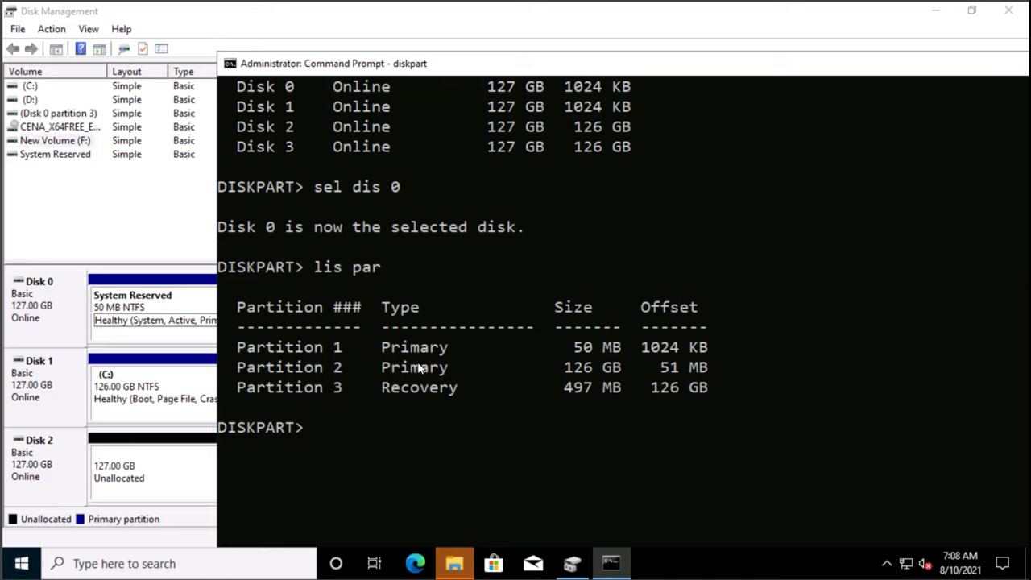
{"action": "type", "text": "sel par 1"}
{"action": "key", "text": "Return"}
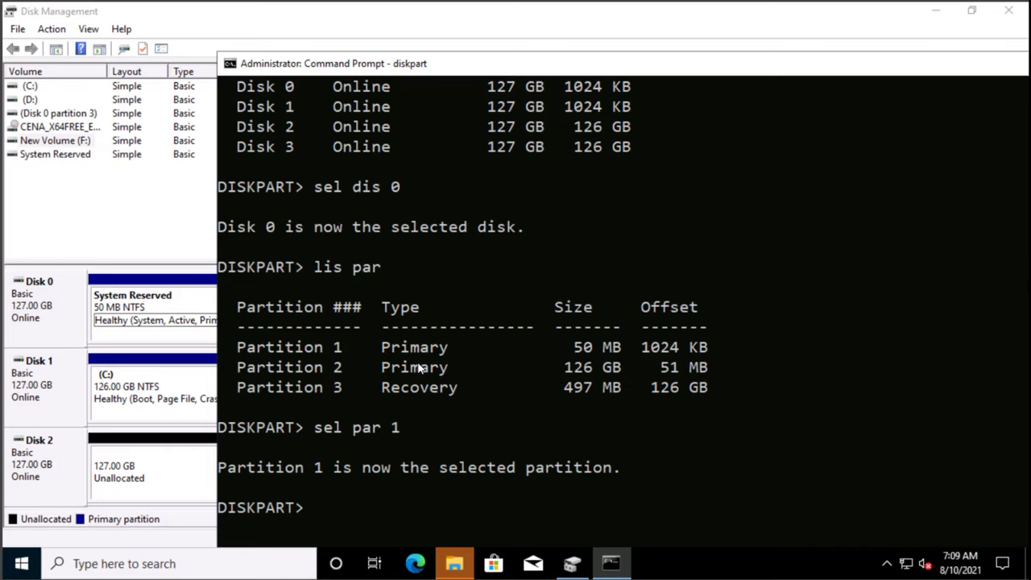
{"action": "scroll", "coordinate": [419, 367], "scroll_direction": "down", "scroll_amount": 2}
{"action": "scroll", "coordinate": [417, 367], "scroll_direction": "down", "scroll_amount": 1}
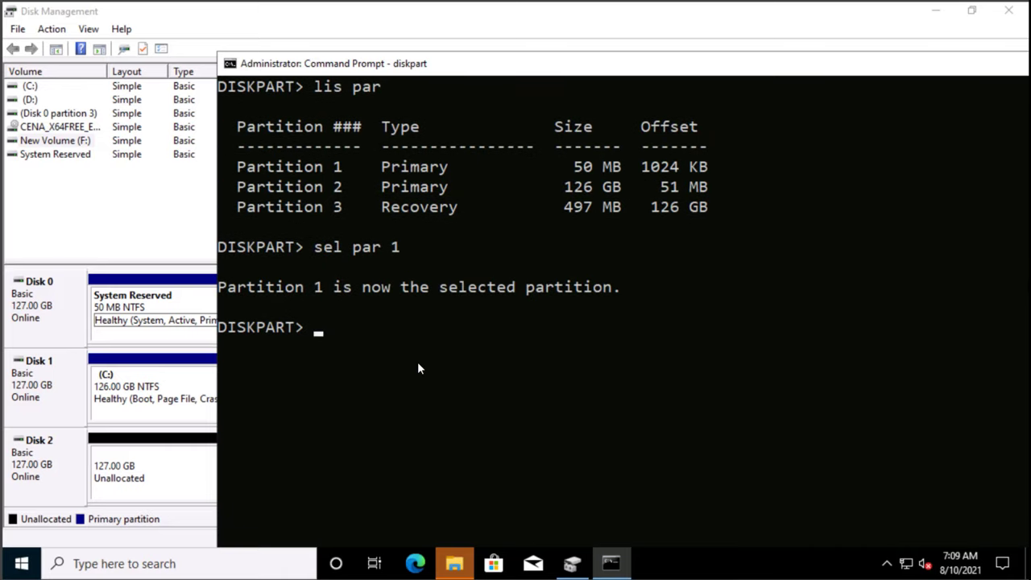
{"action": "type", "text": "lis par"}
{"action": "key", "text": "Return"}
{"action": "scroll", "coordinate": [418, 367], "scroll_direction": "down", "scroll_amount": 3}
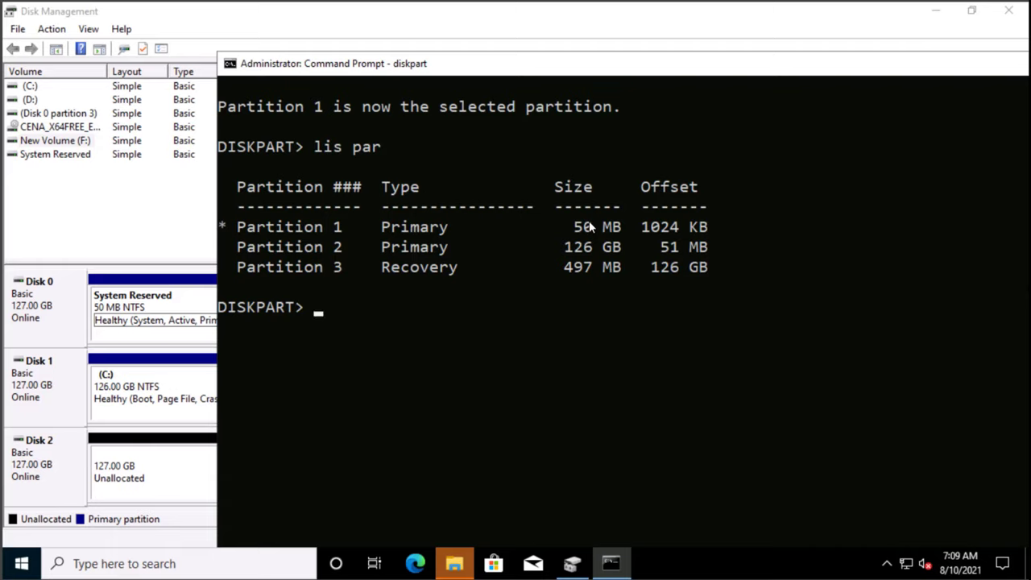
Mark Disk 0's selected partition as inactive with "ina" and check the partitions on Disk 1 in Disk Management.
{"action": "type", "text": "ina"}
{"action": "key", "text": "Return"}
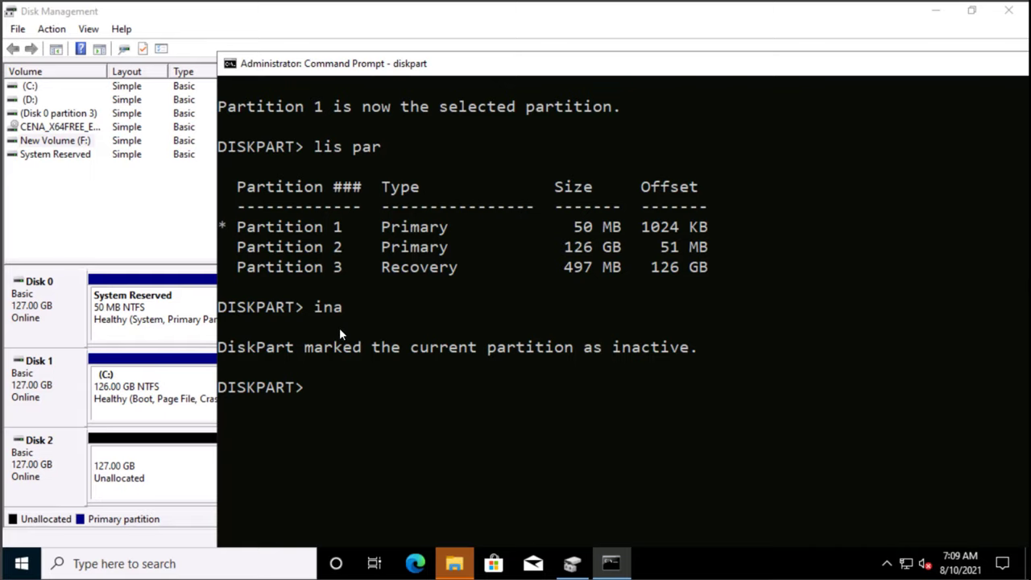
{"action": "scroll", "coordinate": [339, 327], "scroll_direction": "down", "scroll_amount": 2}
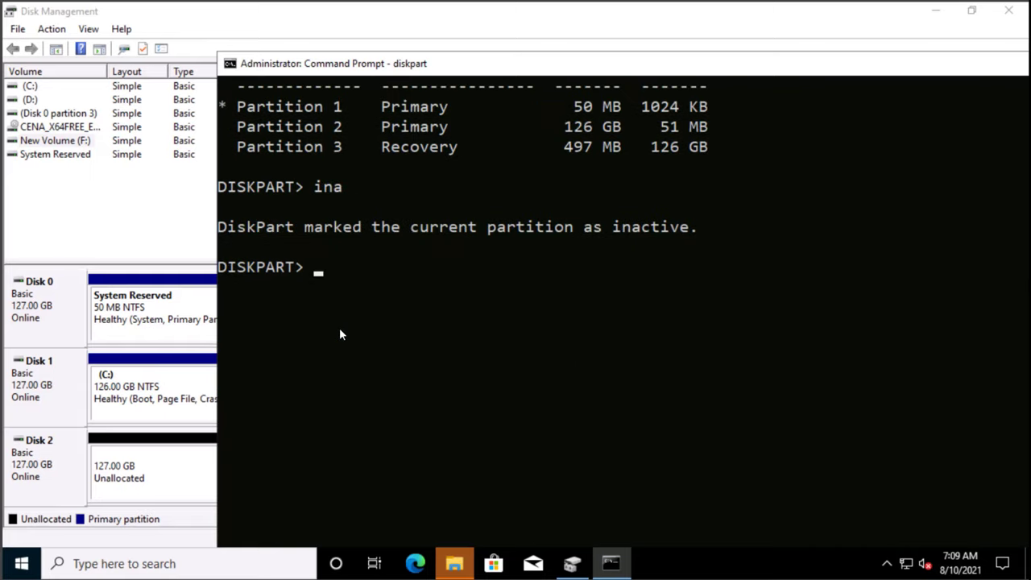
{"action": "left_click", "coordinate": [149, 393]}
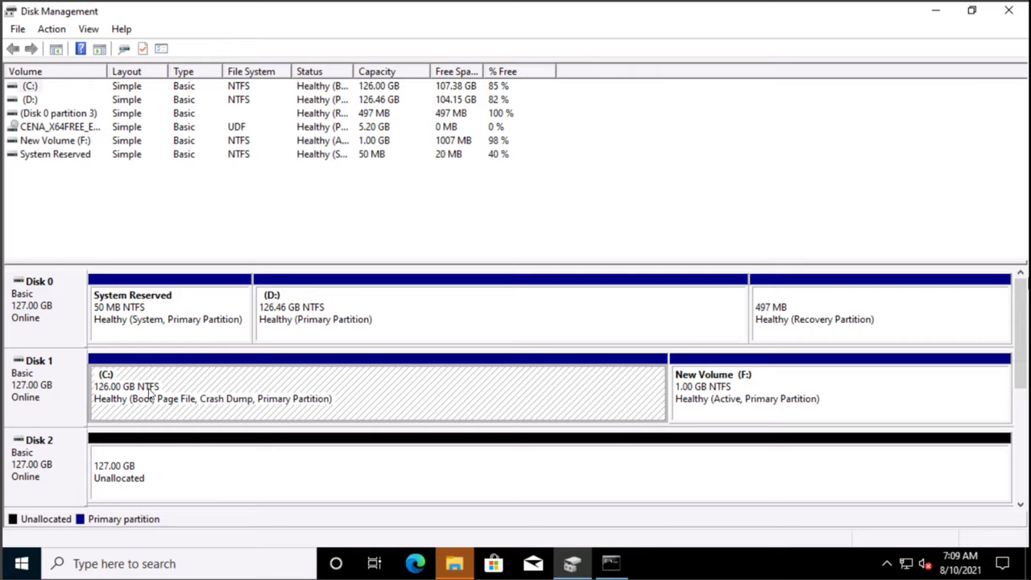
{"action": "left_click", "coordinate": [746, 406]}
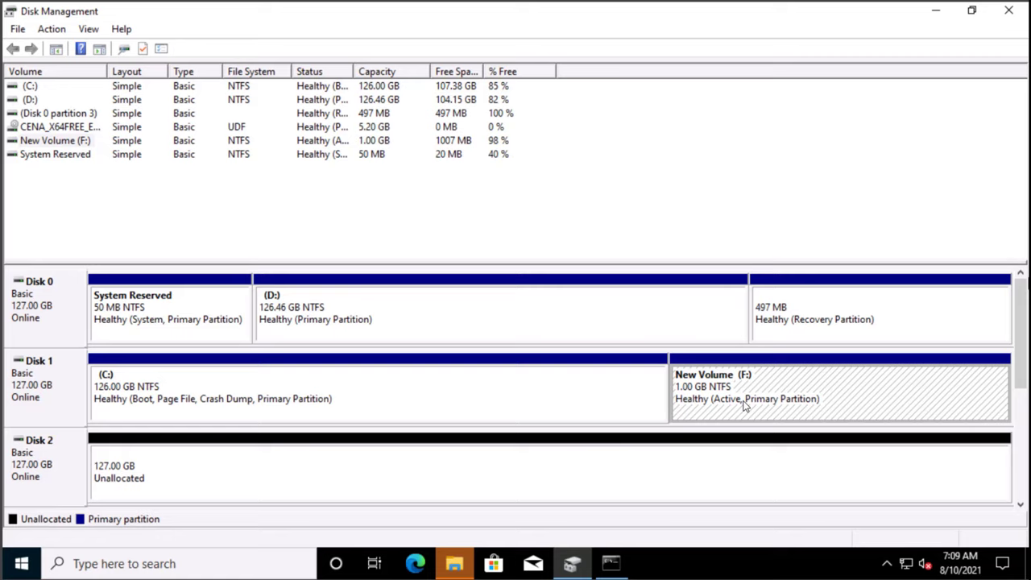
Back in diskpart, select Disk 1 with "sel dis 1" and partition 2 with "sel par 2", checking the selection with "lis par".
{"action": "left_click", "coordinate": [610, 563]}
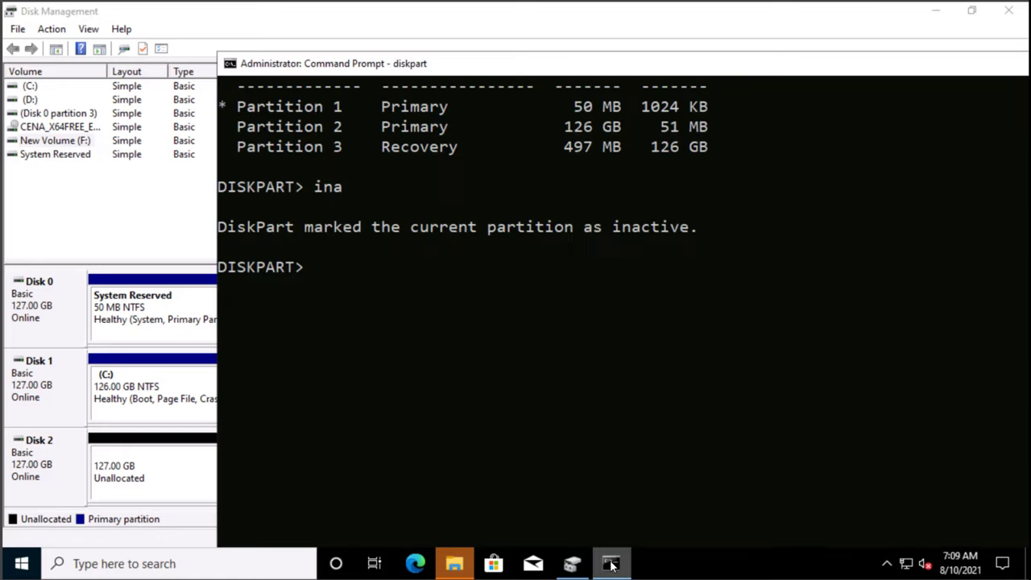
{"action": "type", "text": "sel dis 1"}
{"action": "key", "text": "Return"}
{"action": "type", "text": "sel par 2"}
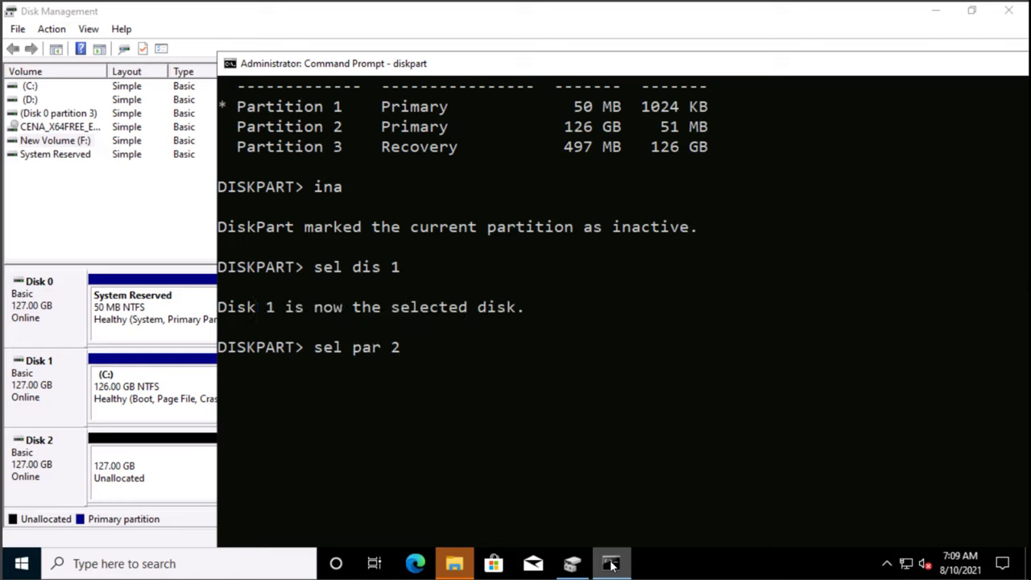
{"action": "key", "text": "Return"}
{"action": "type", "text": "lis par"}
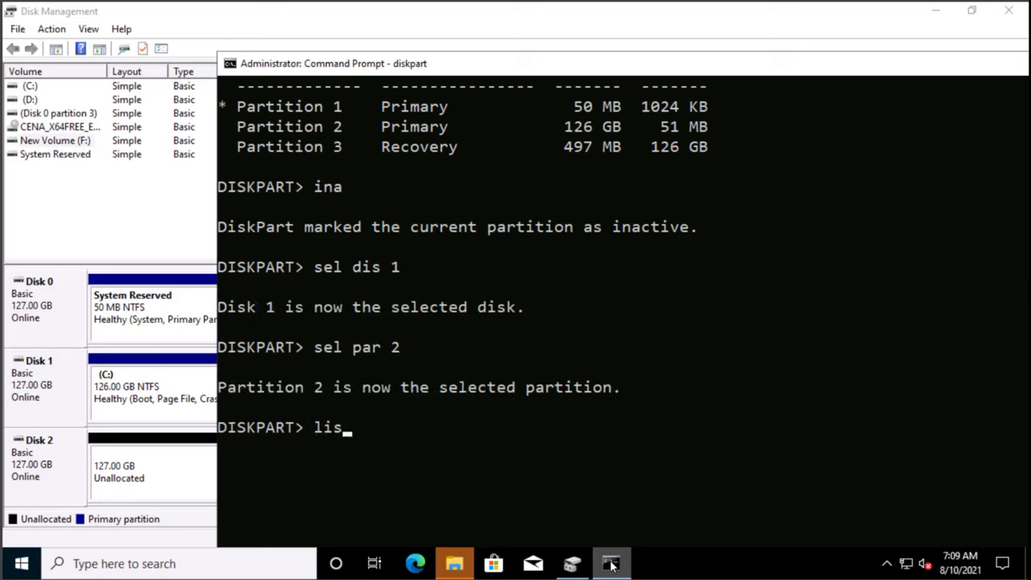
{"action": "key", "text": "Return"}
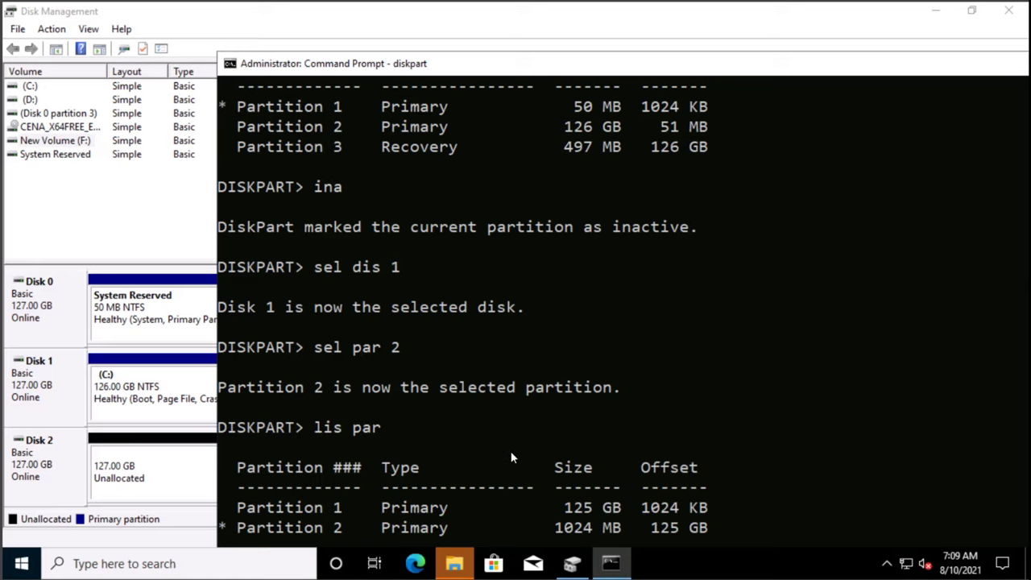
{"action": "scroll", "coordinate": [510, 456], "scroll_direction": "down", "scroll_amount": 5}
{"action": "scroll", "coordinate": [510, 456], "scroll_direction": "down", "scroll_amount": 2}
{"action": "scroll", "coordinate": [511, 456], "scroll_direction": "up", "scroll_amount": 2}
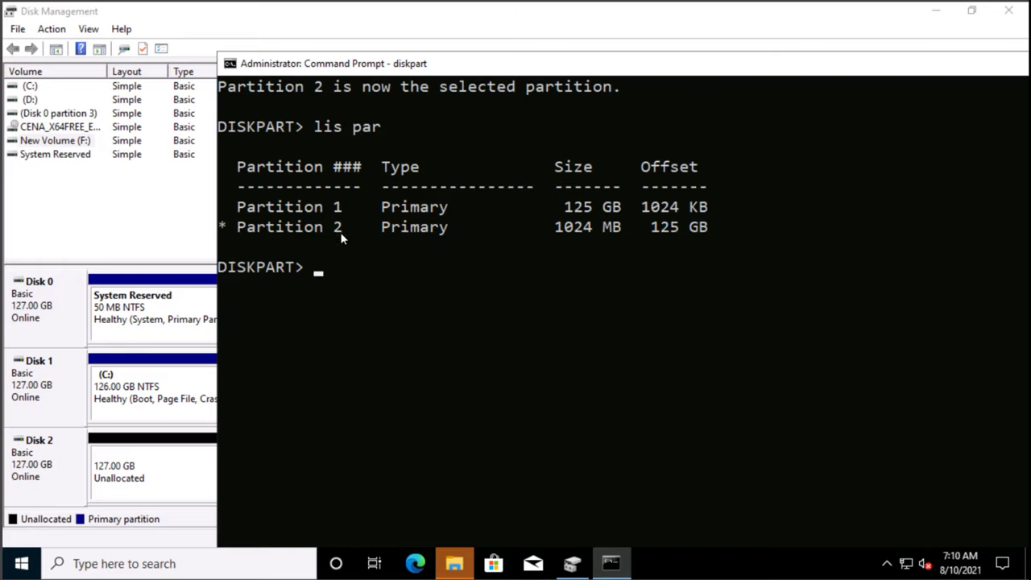
Display the details of the selected partition with "det par" and check its type and active status.
{"action": "type", "text": "det pat"}
{"action": "key", "text": "BackSpace"}
{"action": "type", "text": "r"}
{"action": "key", "text": "Return"}
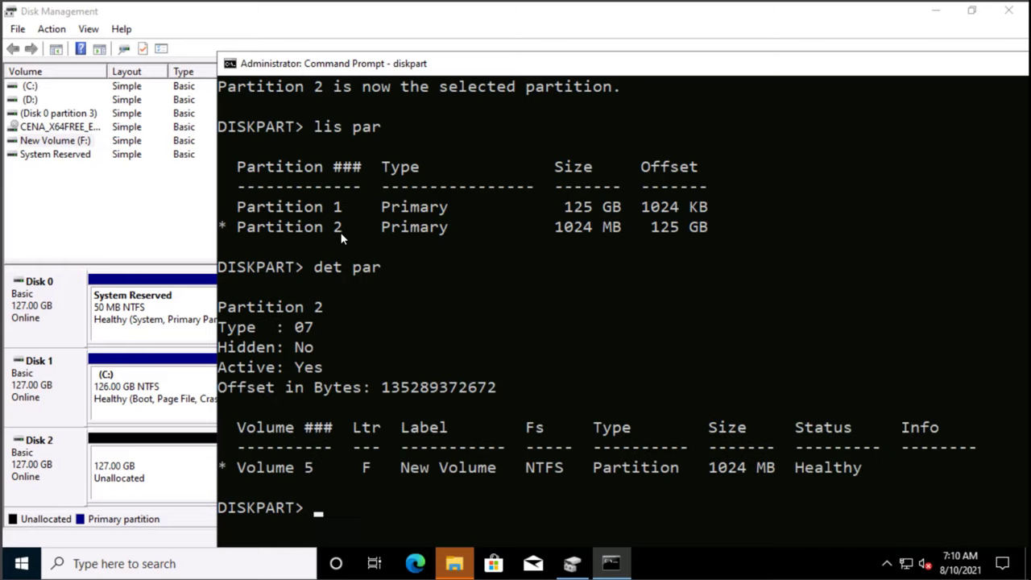
{"action": "scroll", "coordinate": [340, 278], "scroll_direction": "down", "scroll_amount": 1}
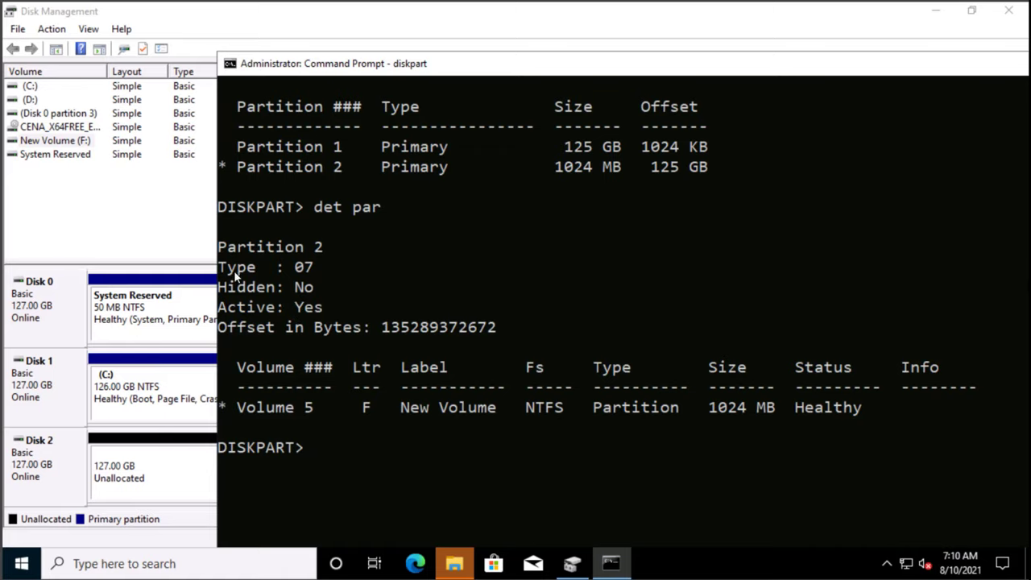
{"action": "scroll", "coordinate": [310, 267], "scroll_direction": "down", "scroll_amount": 1}
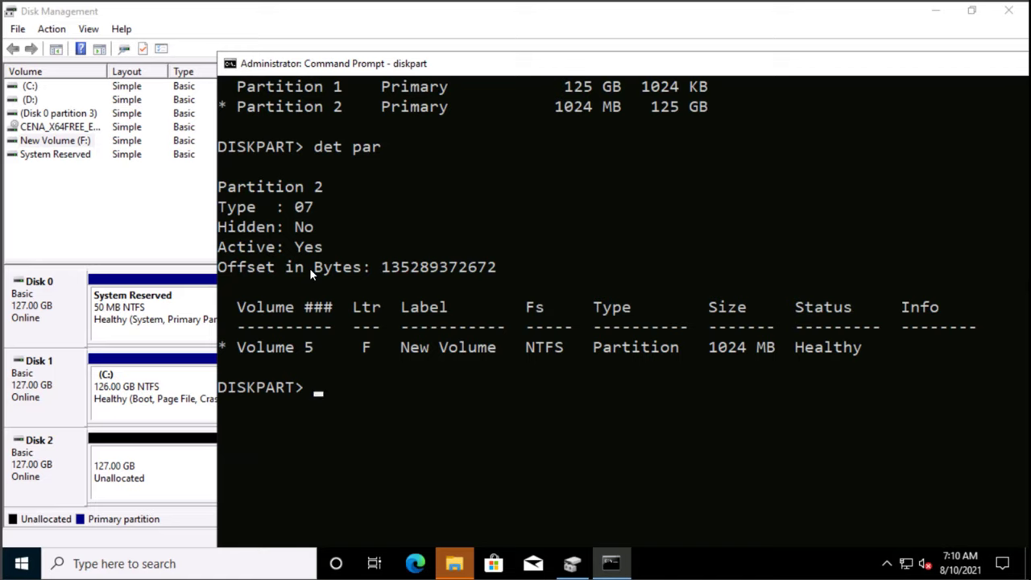
Try to change Disk 1 partition 2 to a recovery partition with "set id=27".
{"action": "type", "text": "set id=27"}
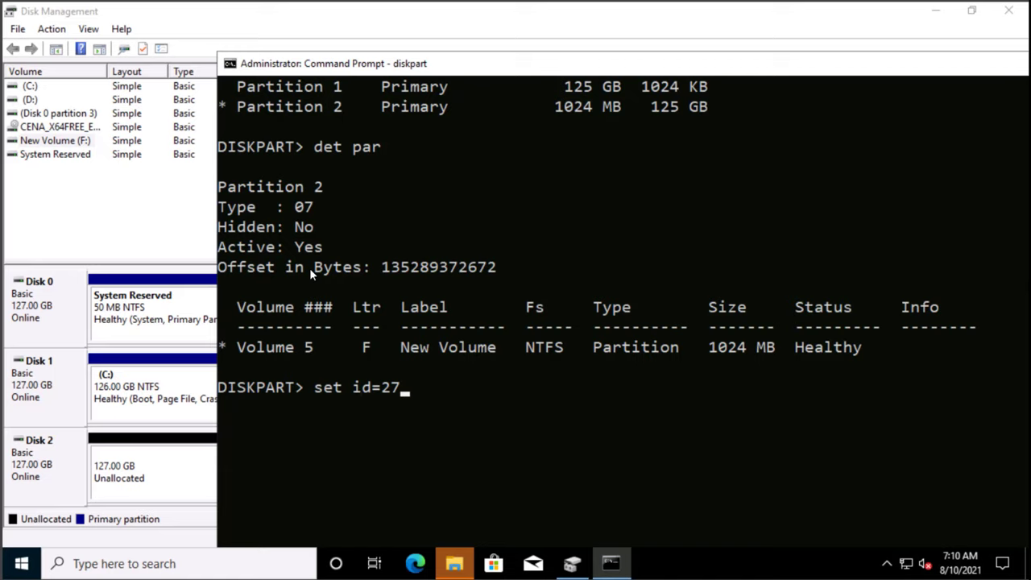
{"action": "key", "text": "Return"}
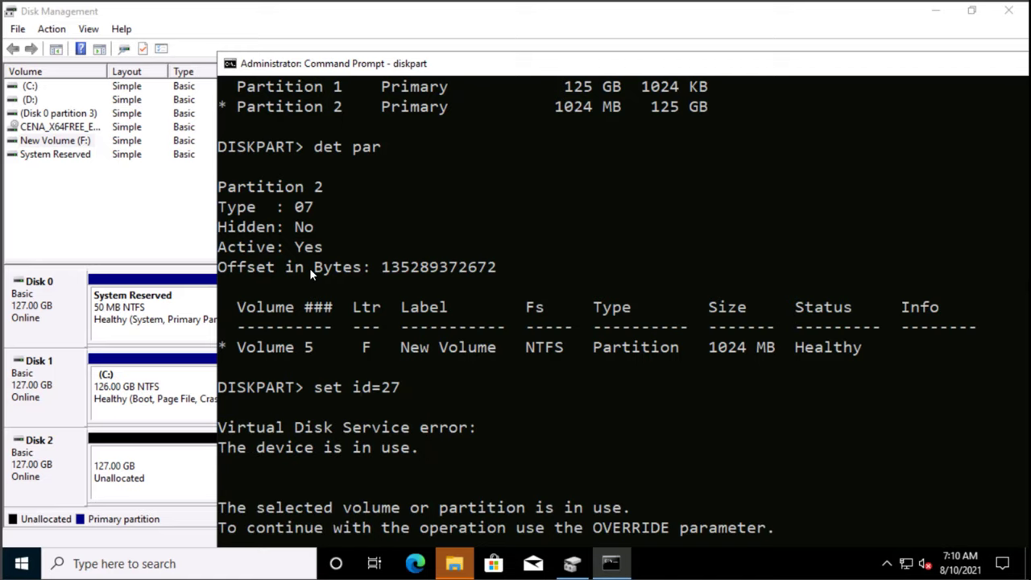
{"action": "scroll", "coordinate": [309, 268], "scroll_direction": "down", "scroll_amount": 5}
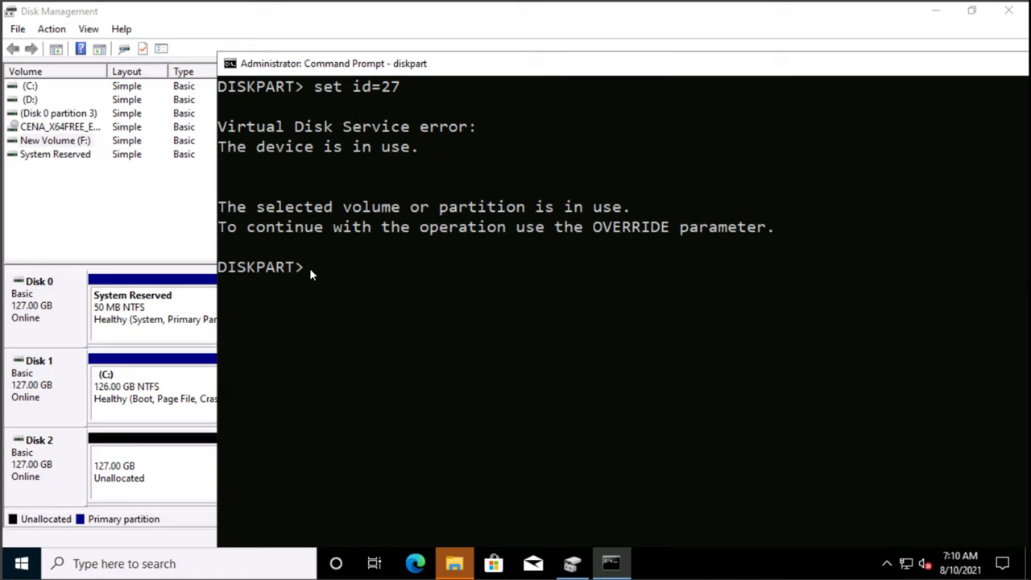
{"action": "scroll", "coordinate": [310, 270], "scroll_direction": "up", "scroll_amount": 2}
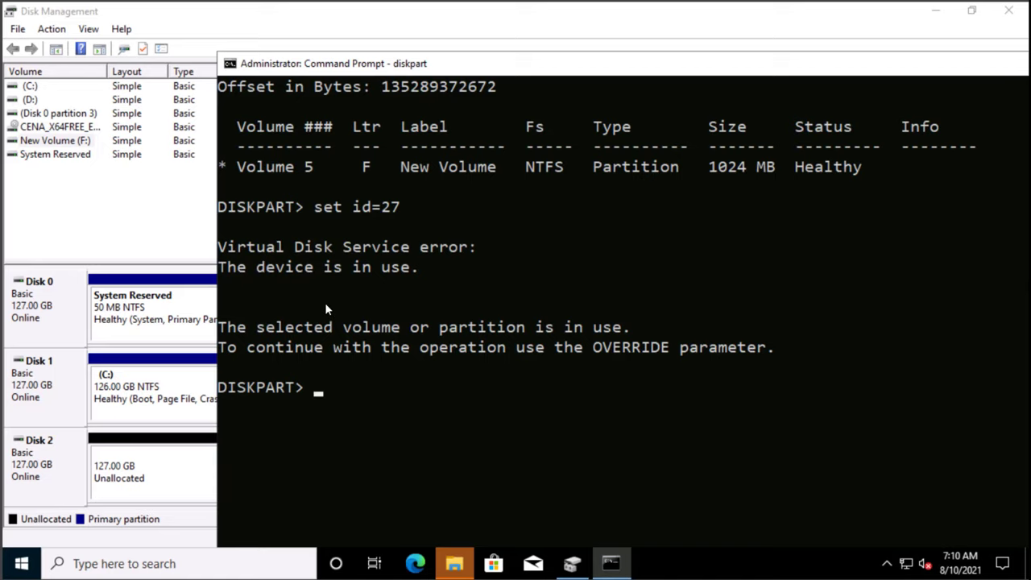
Force the partition ID of Disk 1 partition 2 to 27 with "set id=27 override".
{"action": "key", "text": "Up"}
{"action": "type", "text": "ove"}
{"action": "scroll", "coordinate": [324, 302], "scroll_direction": "up", "scroll_amount": 1}
{"action": "type", "text": "rride"}
{"action": "key", "text": "Return"}
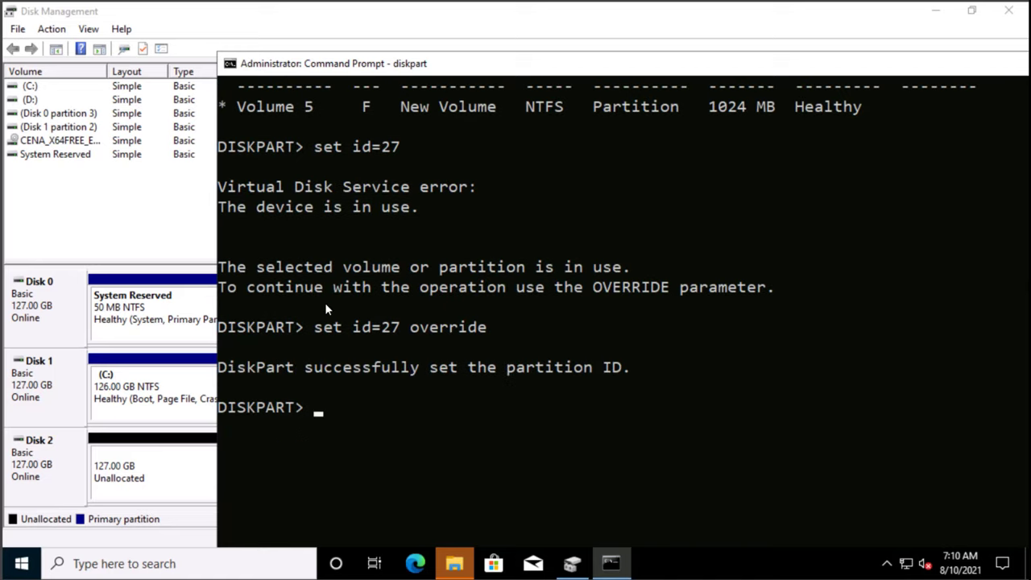
{"action": "scroll", "coordinate": [240, 329], "scroll_direction": "down", "scroll_amount": 2}
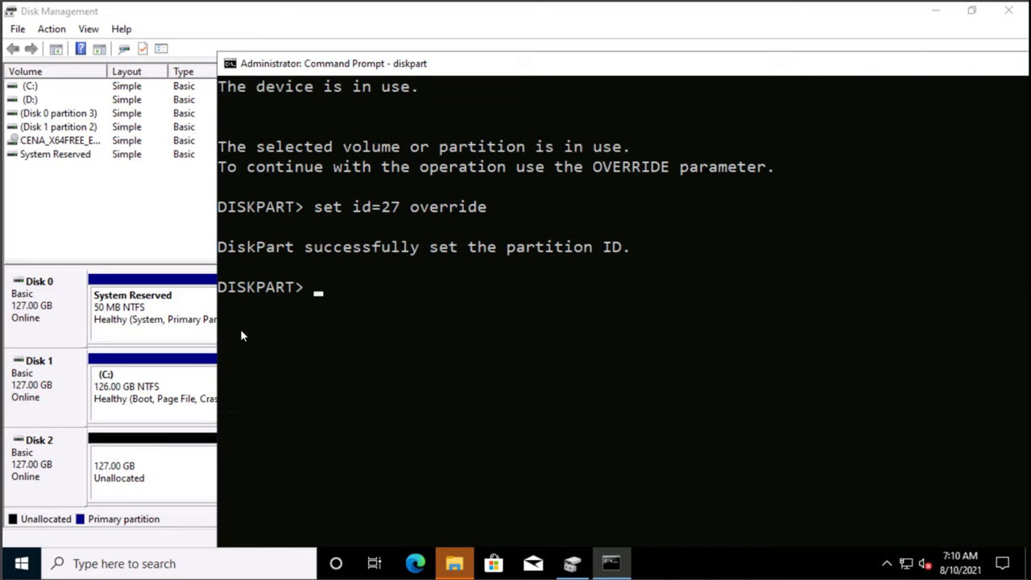
Switch to Disk Management and examine the System Reserved and D: partitions on Disk 0 and the 1.00 GB partition on Disk 1.
{"action": "left_click", "coordinate": [153, 388]}
{"action": "left_click", "coordinate": [179, 320]}
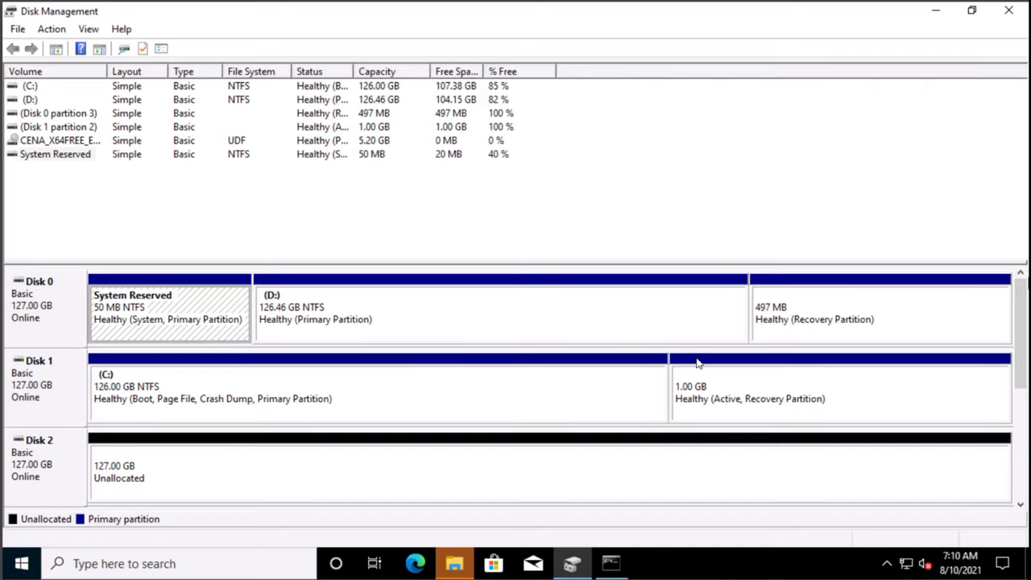
{"action": "left_click", "coordinate": [740, 386]}
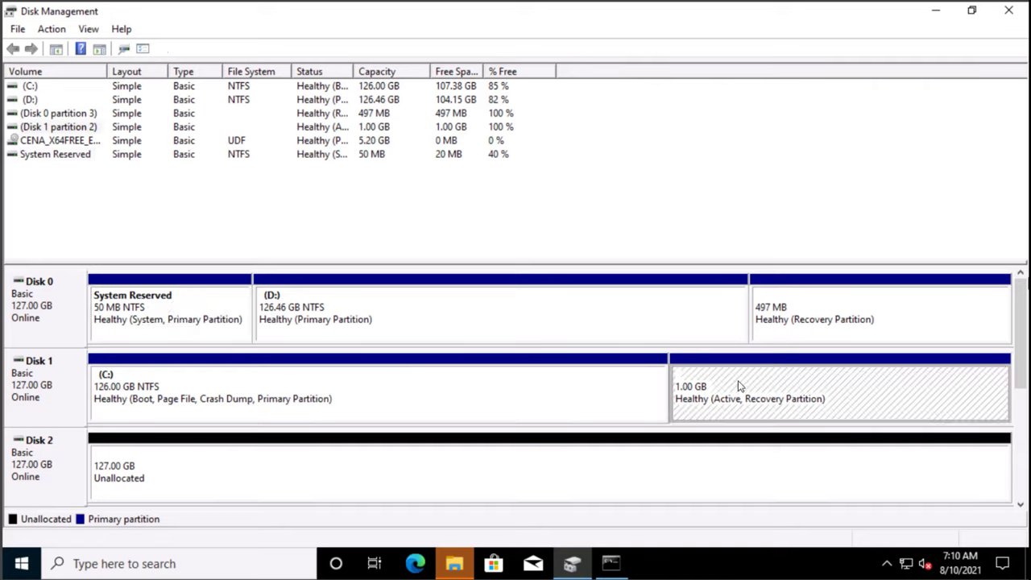
{"action": "left_click", "coordinate": [204, 322]}
{"action": "right_click", "coordinate": [203, 322]}
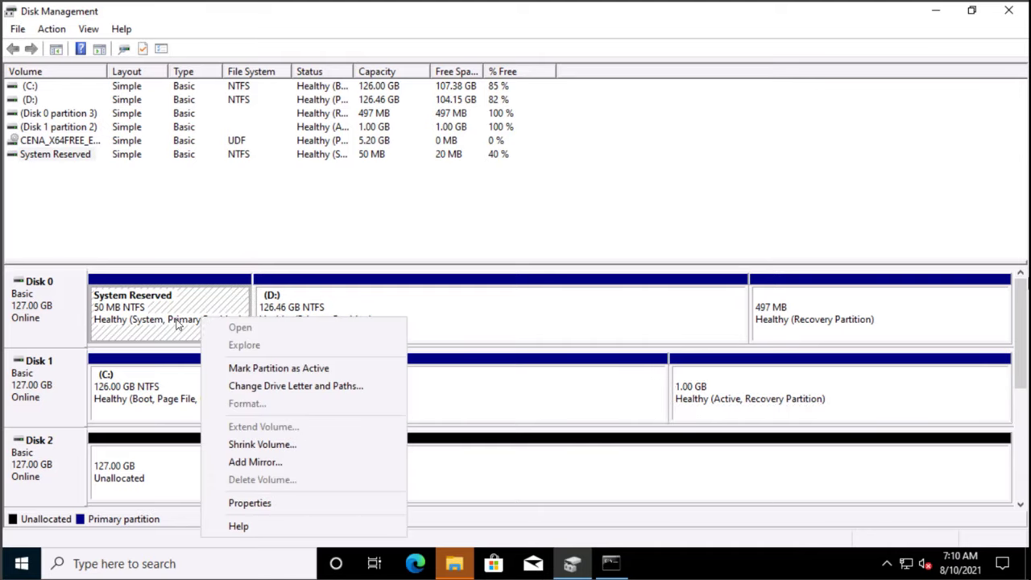
{"action": "left_click", "coordinate": [165, 326]}
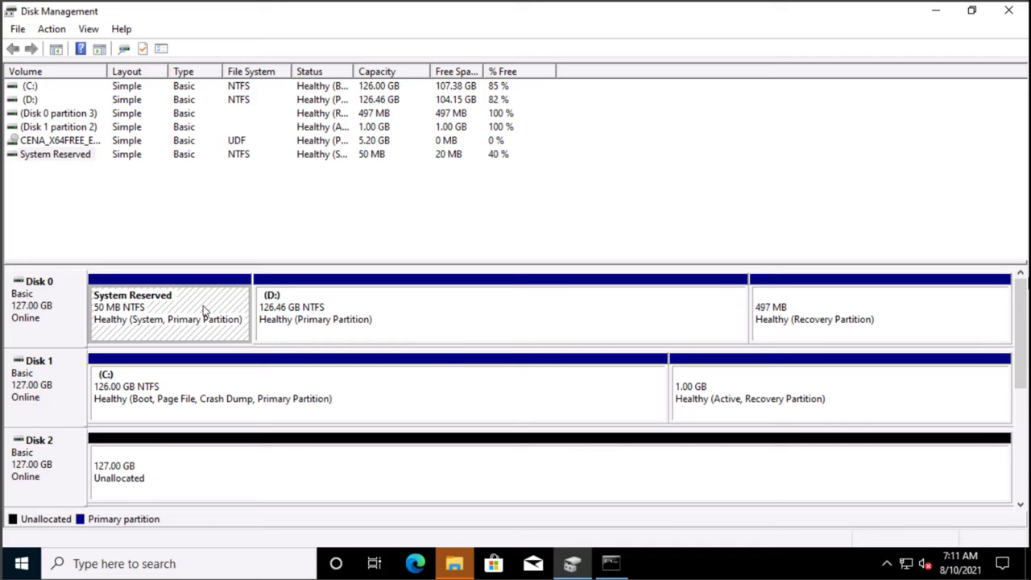
{"action": "left_click", "coordinate": [310, 309]}
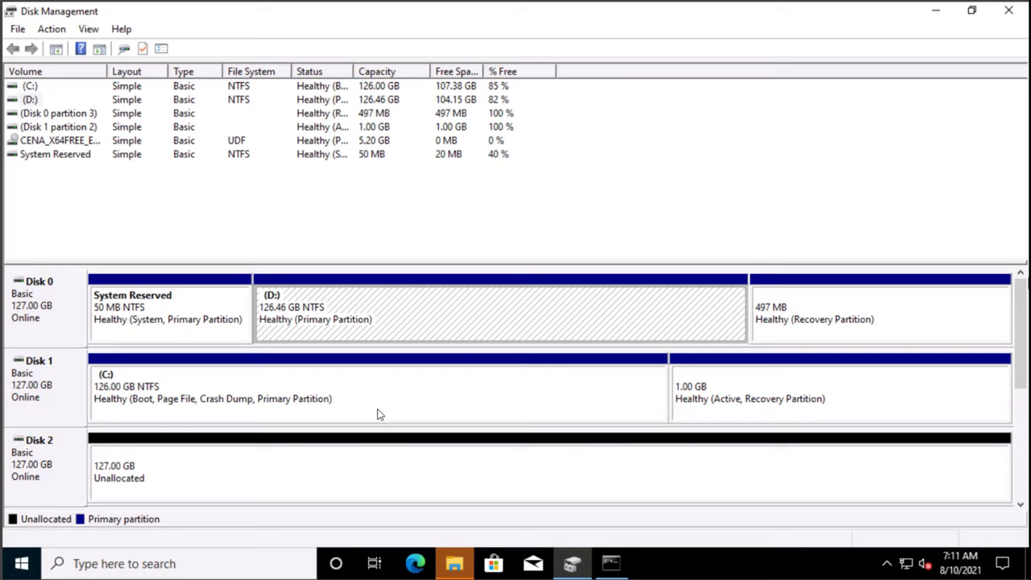
Switch back to the Command Prompt, exit DiskPart and clear the screen.
{"action": "left_click", "coordinate": [336, 403]}
{"action": "right_click", "coordinate": [336, 403]}
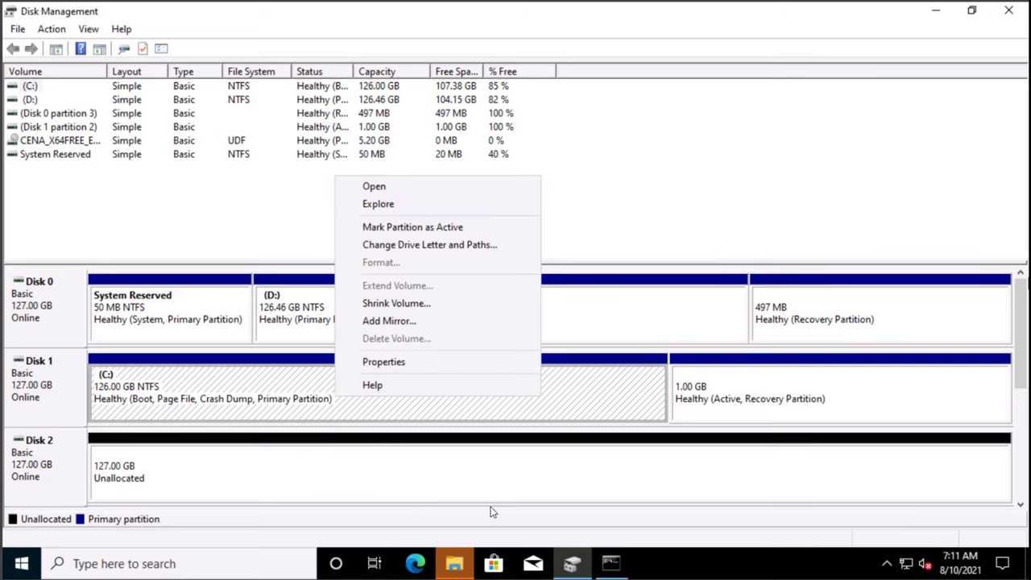
{"action": "left_click", "coordinate": [612, 564]}
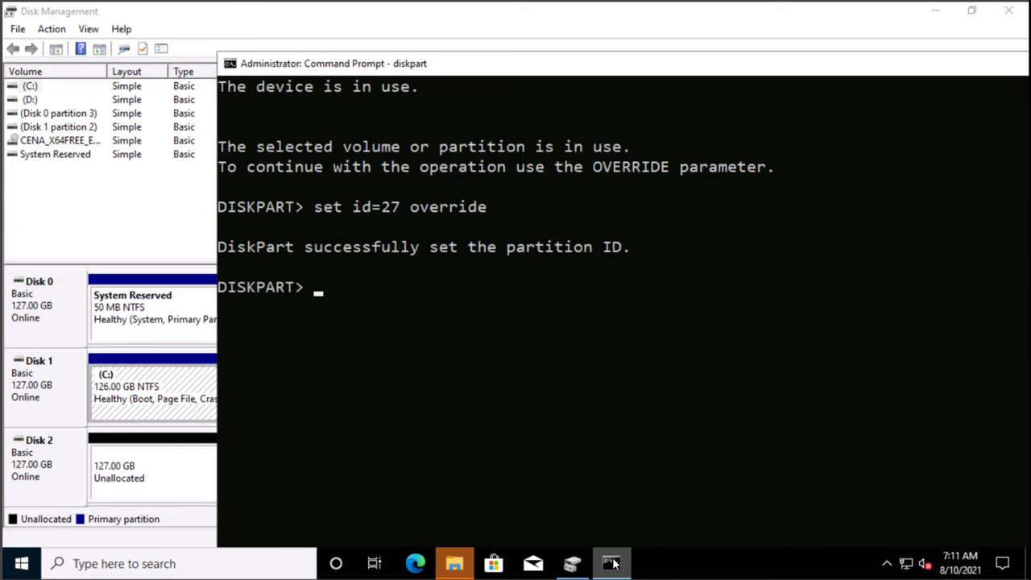
{"action": "type", "text": "exit"}
{"action": "key", "text": "Return"}
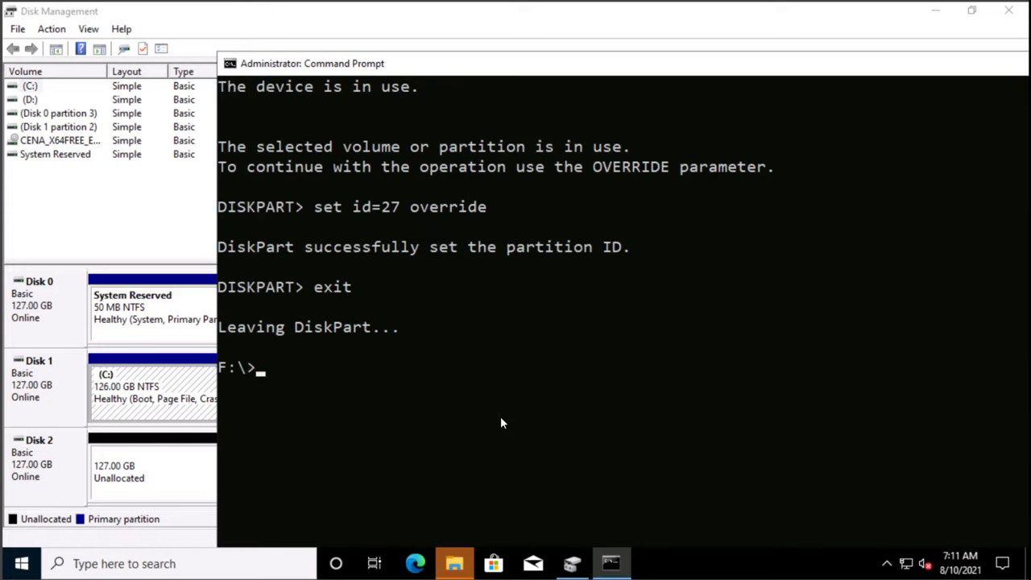
{"action": "type", "text": "cls"}
{"action": "key", "text": "Return"}
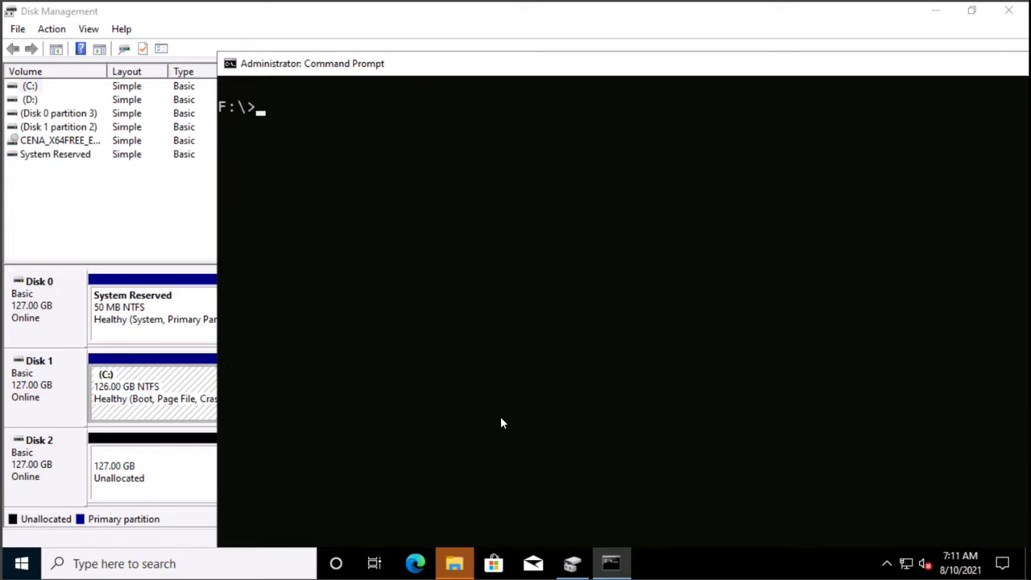
Display the Windows Recovery Environment configuration with "reagentc /info" and reposition the window to read the full Windows RE location.
{"action": "type", "text": "reagentc"}
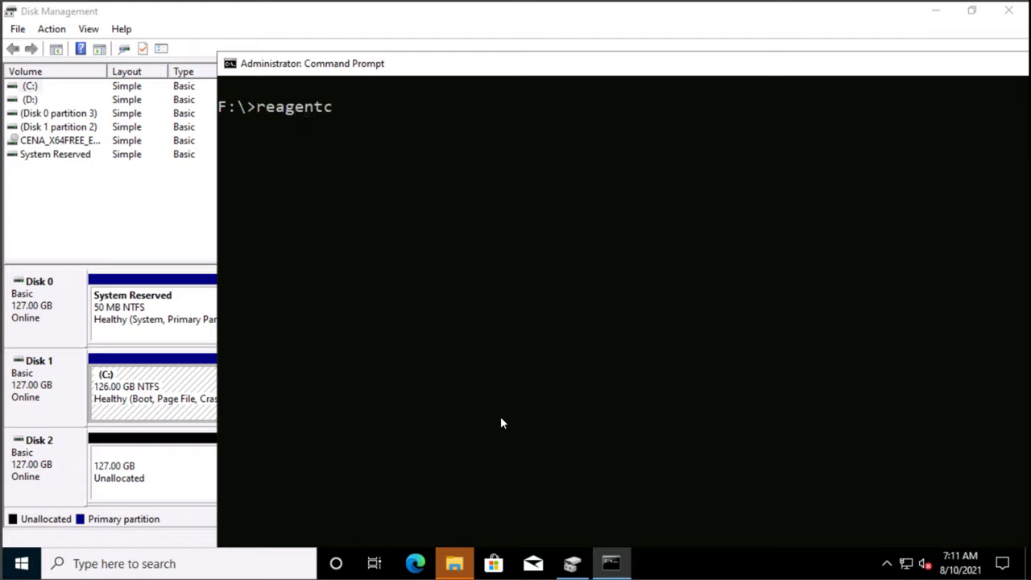
{"action": "type", "text": " /info"}
{"action": "key", "text": "Return"}
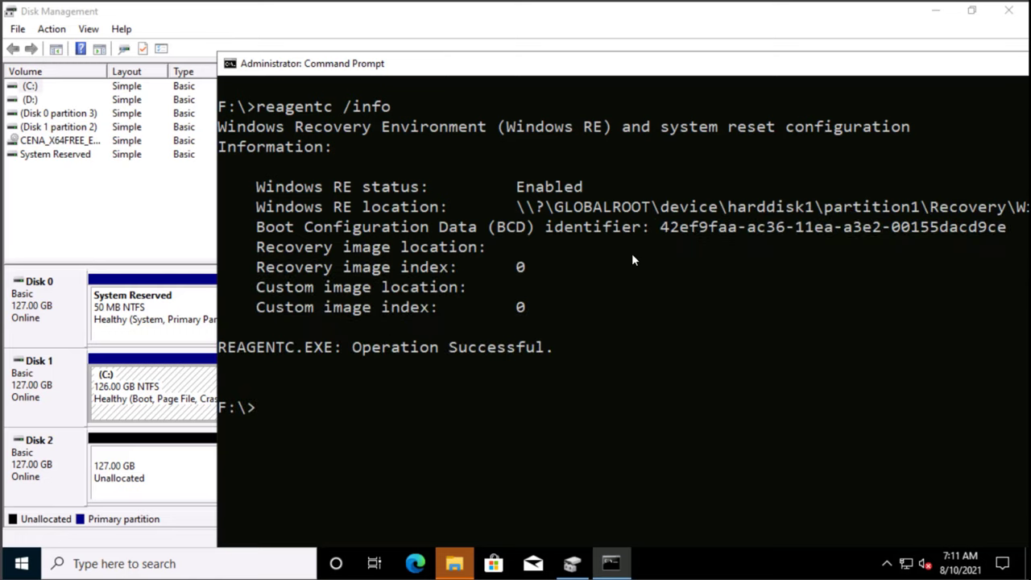
{"action": "left_click_drag", "start_coordinate": [755, 71], "coordinate": [615, 56]}
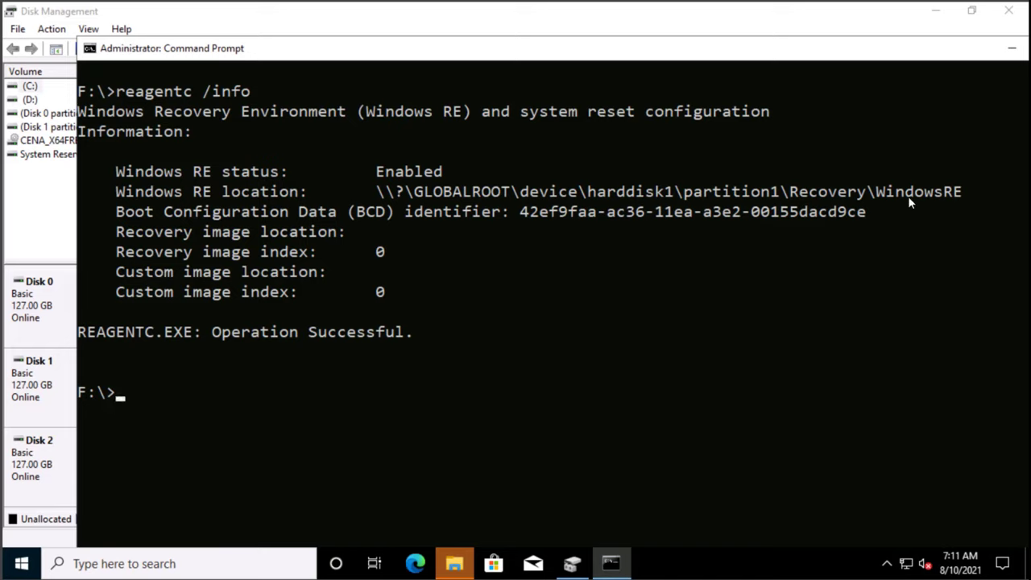
Close the Command Prompt with "exit" and restart Windows.
{"action": "type", "text": "exit"}
{"action": "key", "text": "Return"}
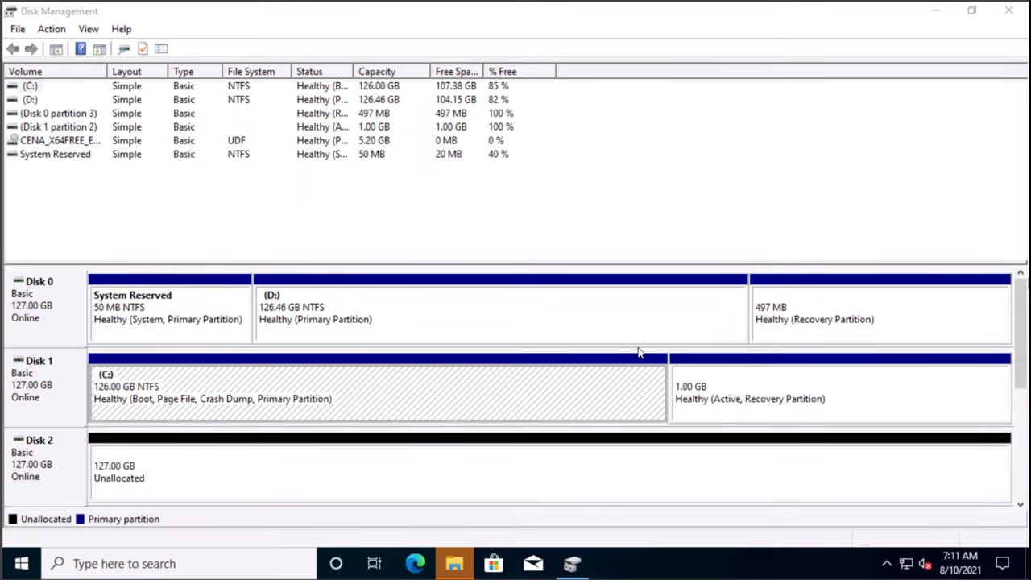
{"action": "left_click", "coordinate": [727, 388]}
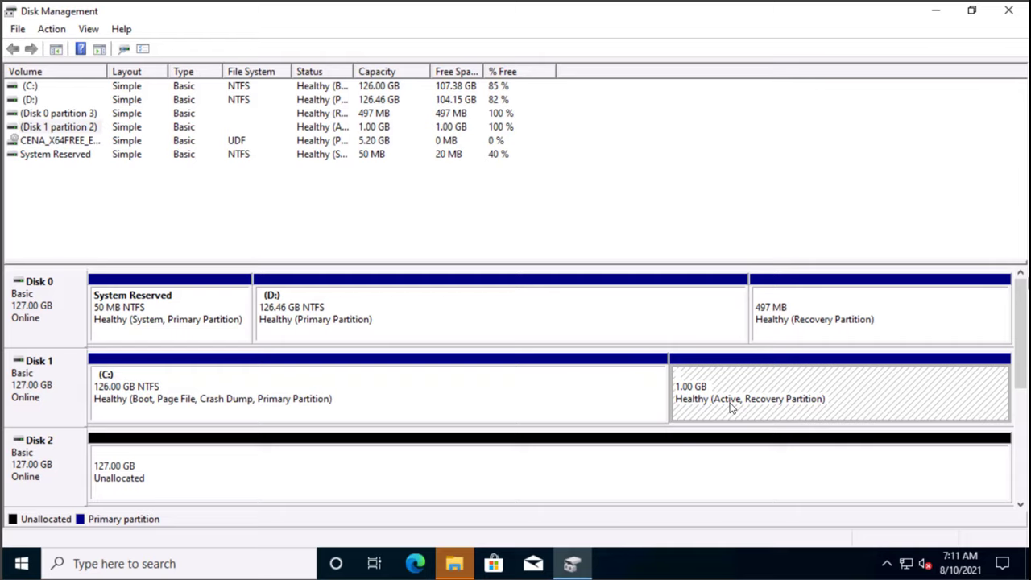
{"action": "left_click", "coordinate": [21, 567]}
{"action": "right_click", "coordinate": [22, 567]}
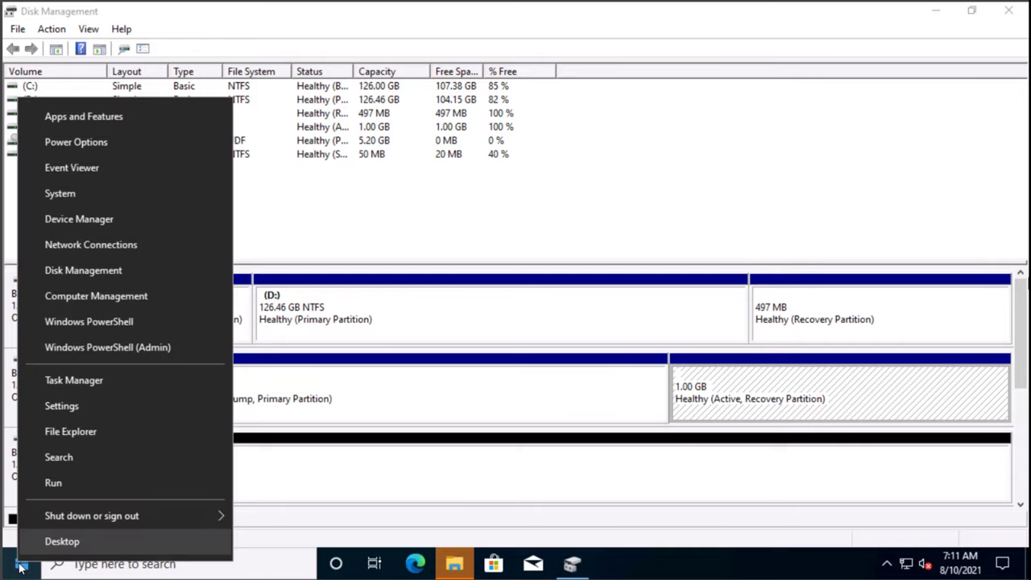
{"action": "mouse_move", "coordinate": [124, 515]}
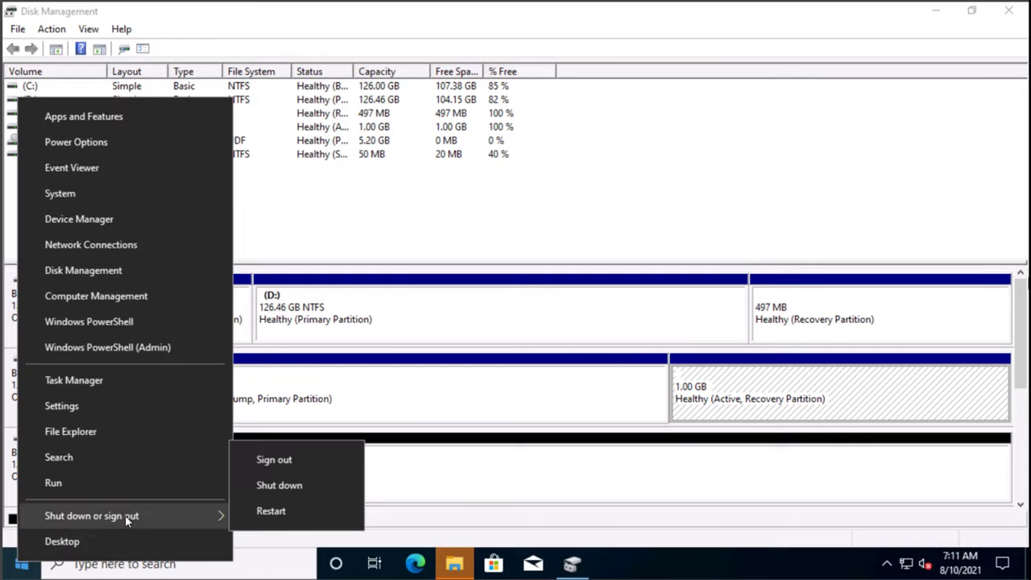
{"action": "left_click", "coordinate": [270, 511]}
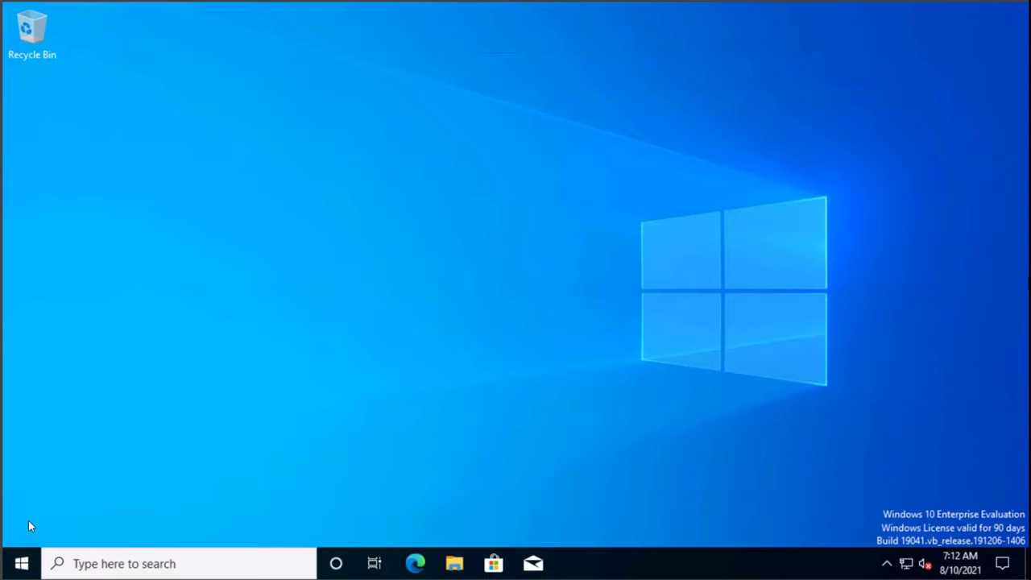
Open Disk Management maximized and select the 1.00 GB recovery partition on Disk 1 to check its status.
{"action": "right_click", "coordinate": [21, 564]}
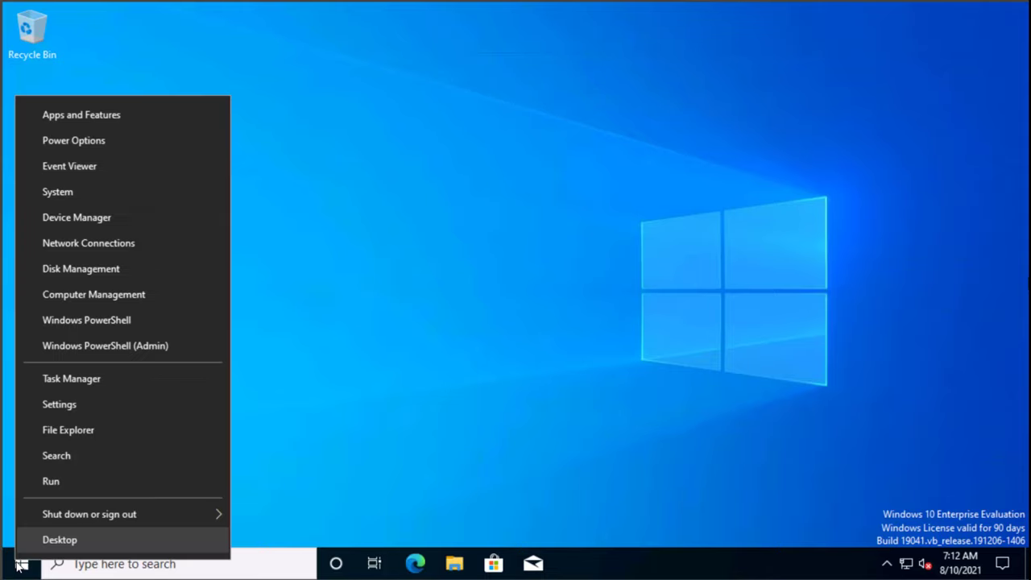
{"action": "key", "text": "k"}
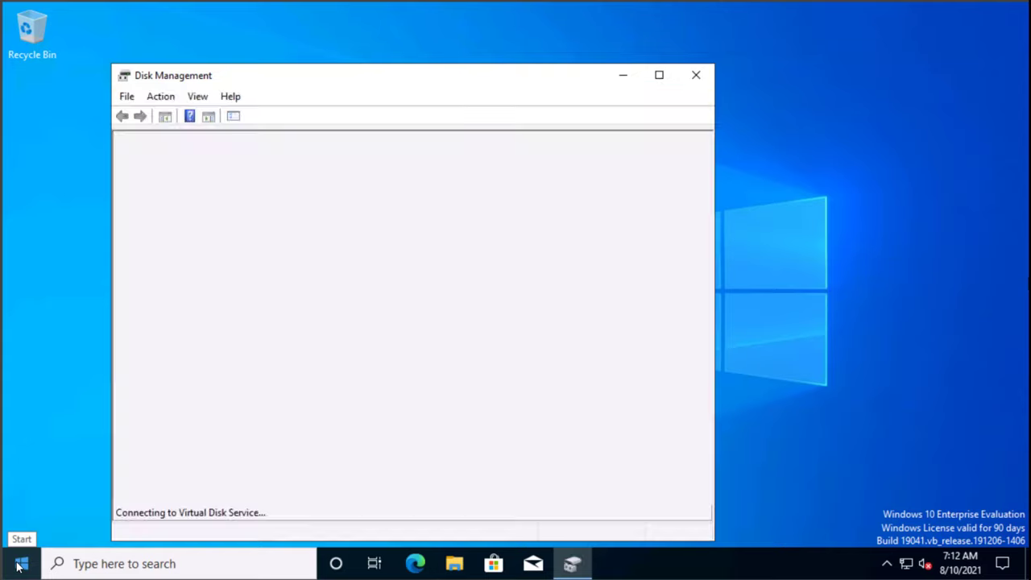
{"action": "left_click", "coordinate": [659, 75]}
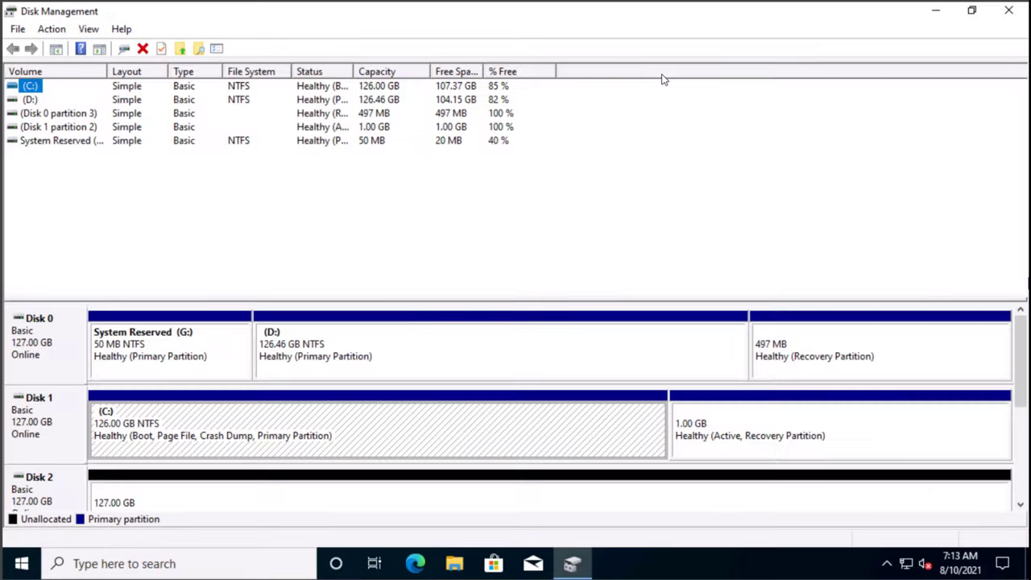
{"action": "left_click", "coordinate": [746, 415]}
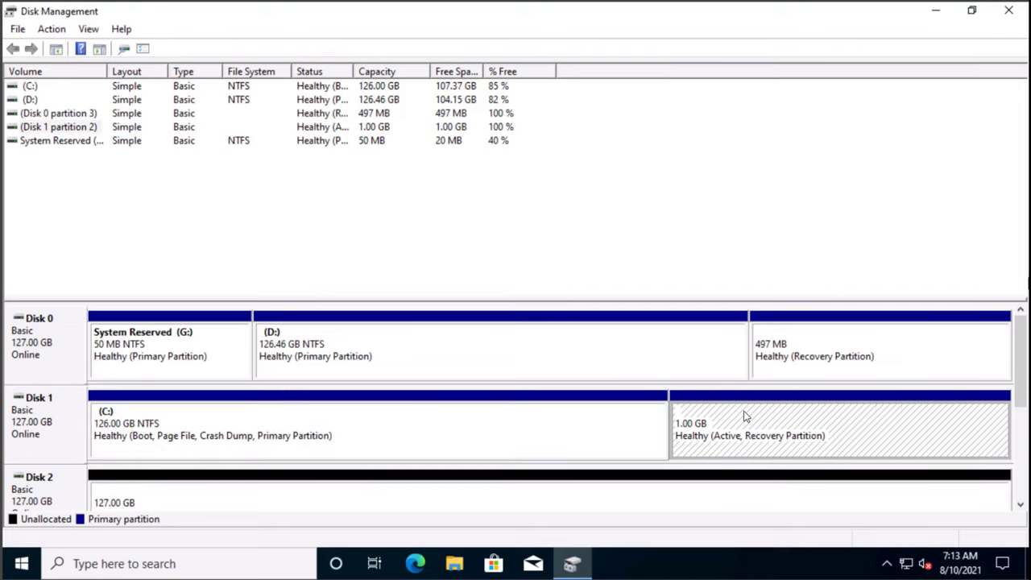
Delete the System Reserved (G:) volume on Disk 0, accepting the loss of its data.
{"action": "left_click", "coordinate": [126, 360]}
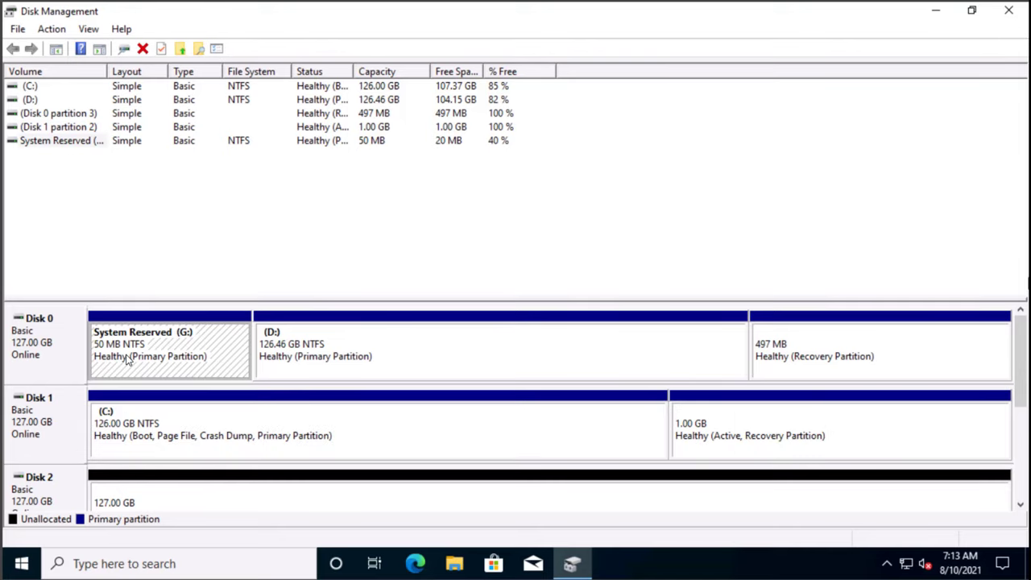
{"action": "right_click", "coordinate": [127, 360]}
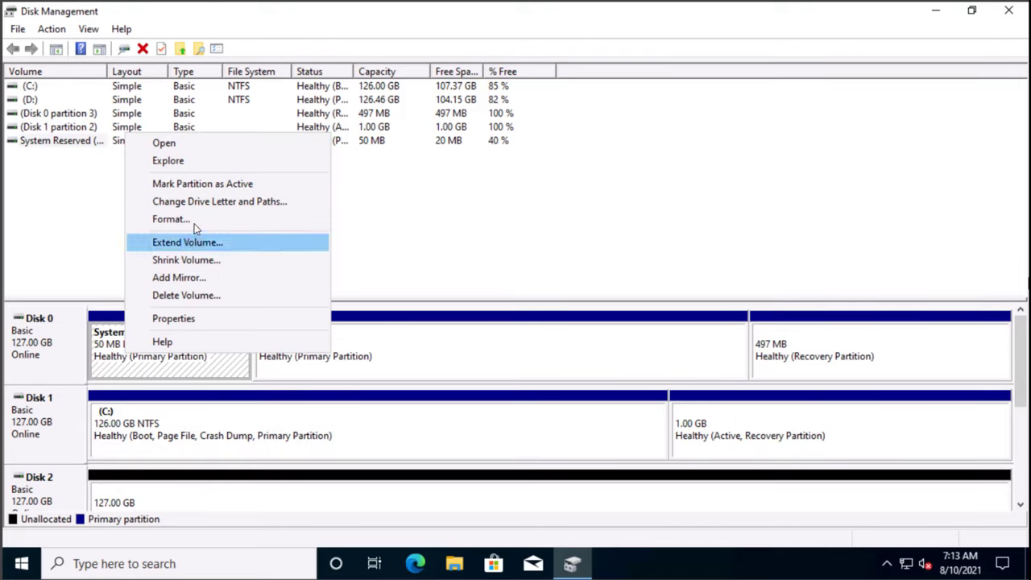
{"action": "left_click", "coordinate": [184, 295]}
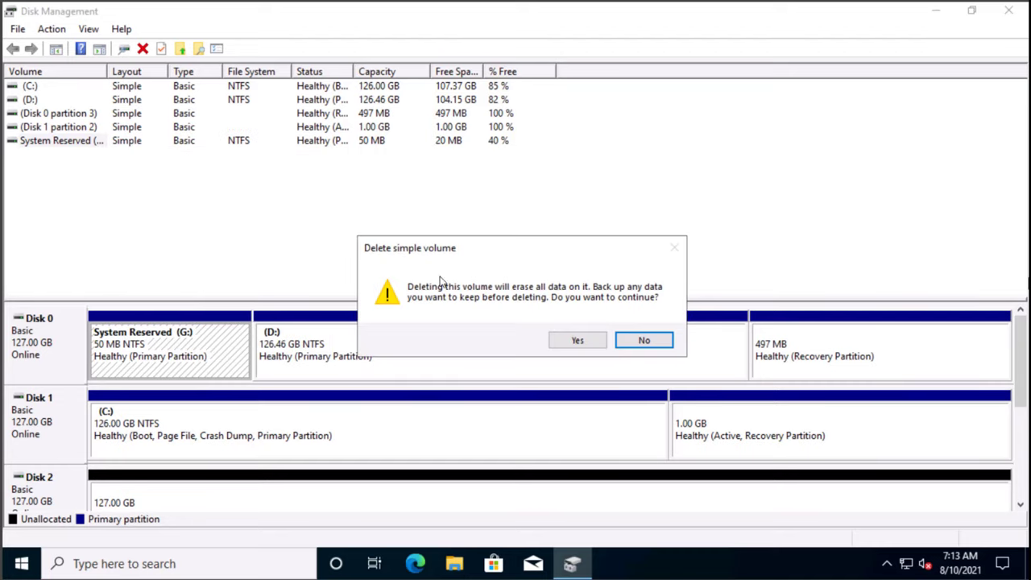
{"action": "left_click", "coordinate": [583, 342]}
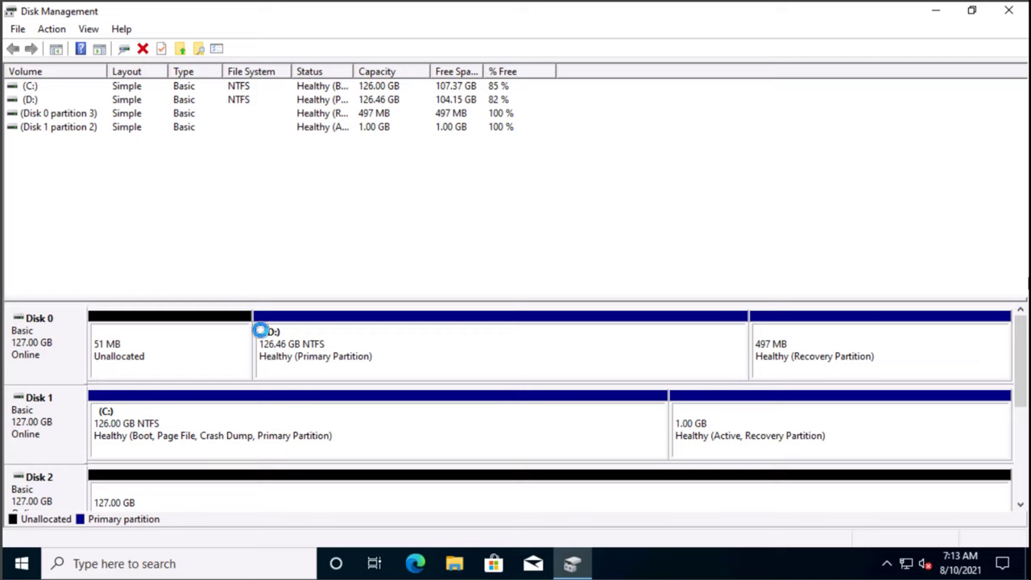
Try to extend the D: volume with the unallocated space on Disk 0, declining the conversion to a dynamic disk.
{"action": "right_click", "coordinate": [362, 358]}
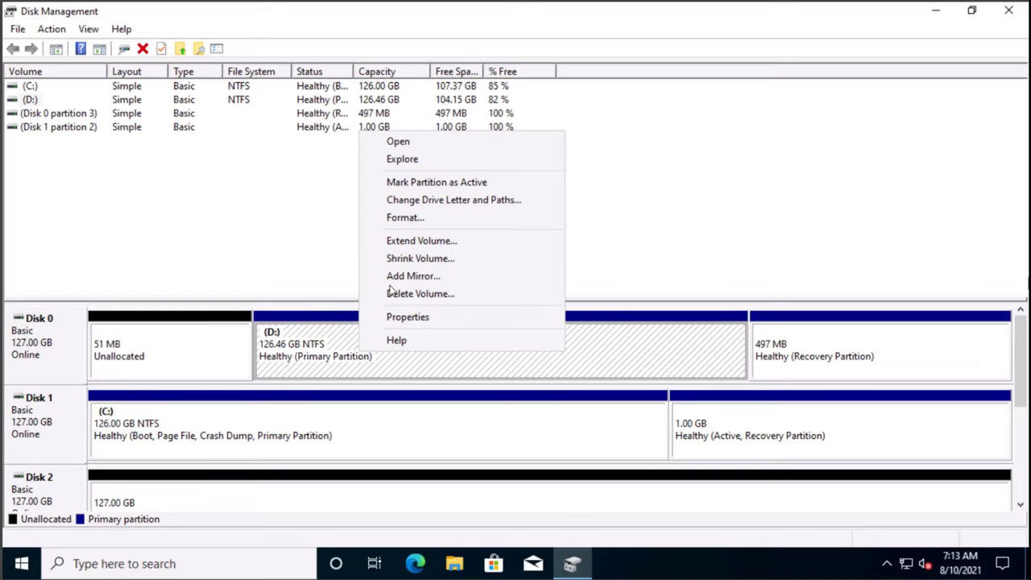
{"action": "left_click", "coordinate": [395, 242]}
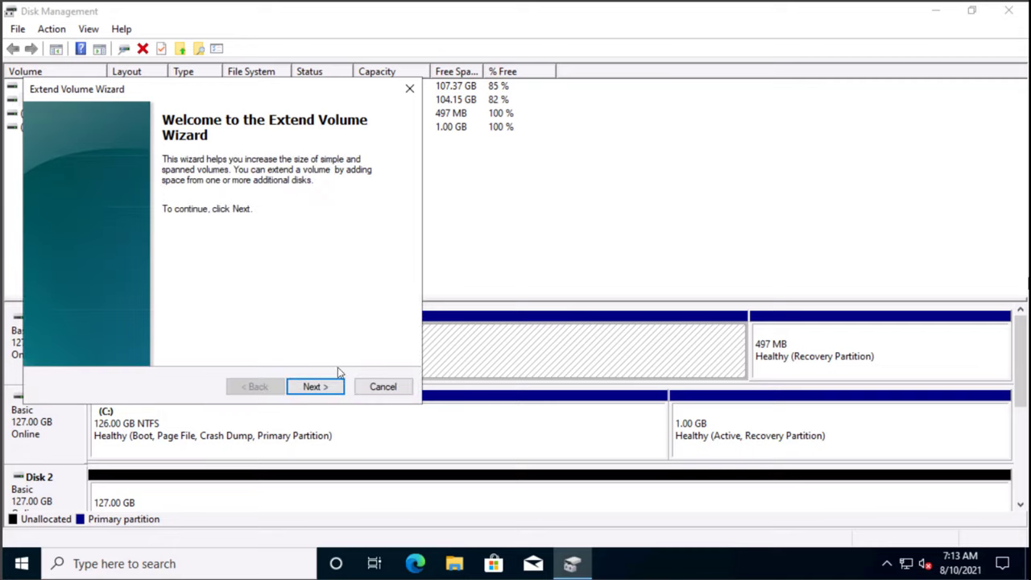
{"action": "left_click", "coordinate": [318, 387]}
{"action": "left_click", "coordinate": [319, 386]}
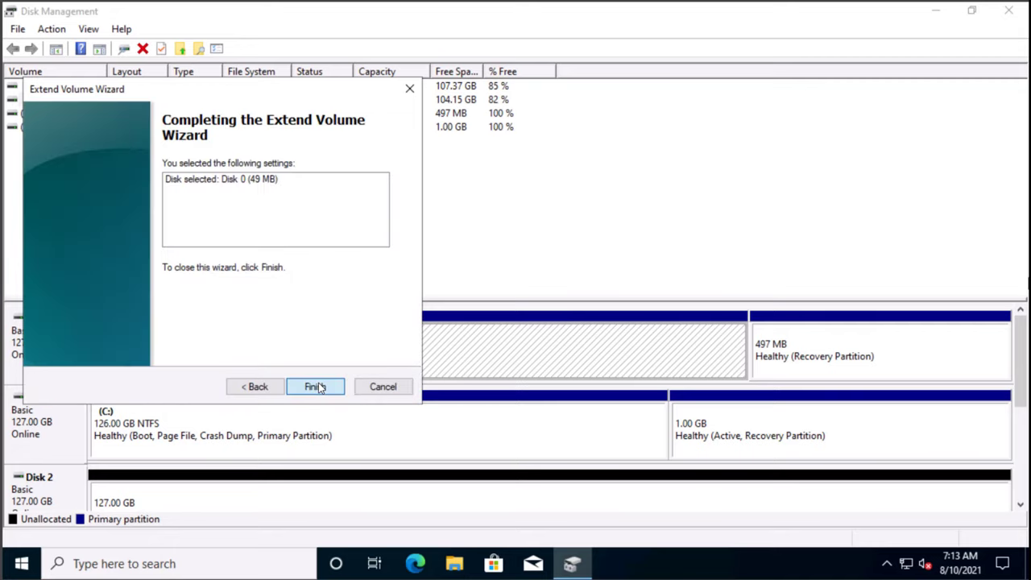
{"action": "left_click", "coordinate": [319, 384]}
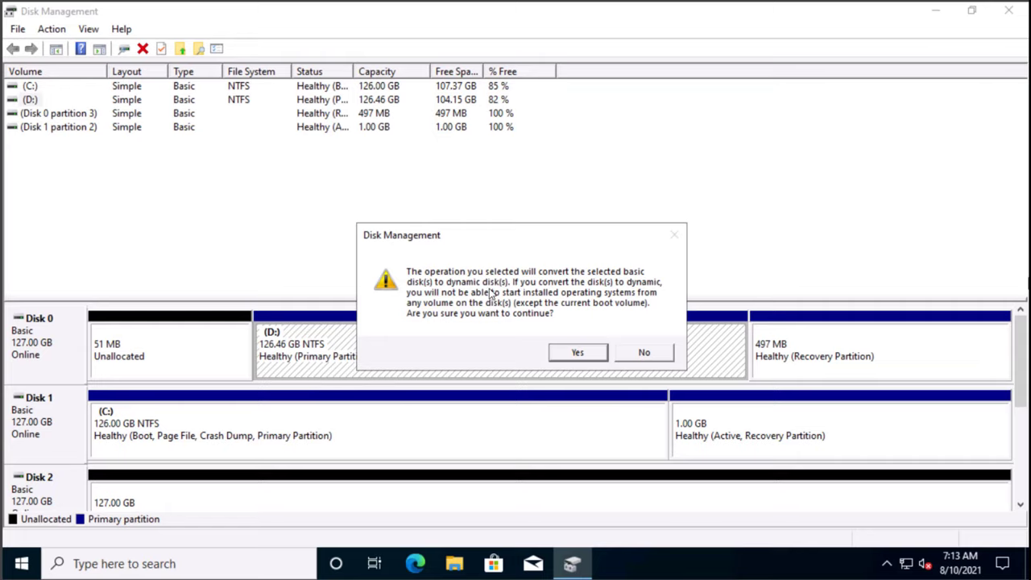
{"action": "left_click", "coordinate": [649, 358]}
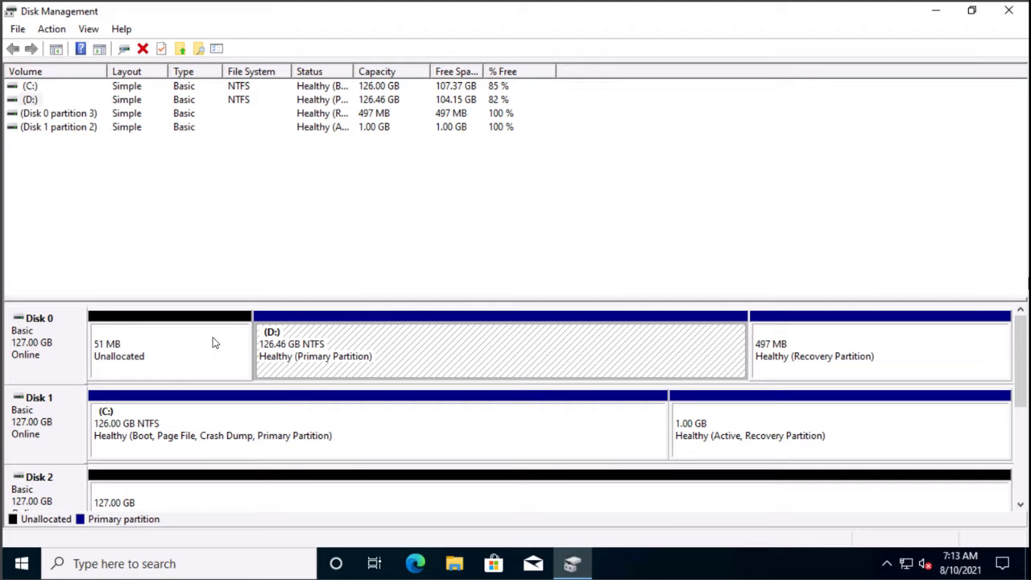
Review the C: and 1.00 GB partitions on Disk 1, and start the Command Prompt as administrator.
{"action": "left_click", "coordinate": [387, 424]}
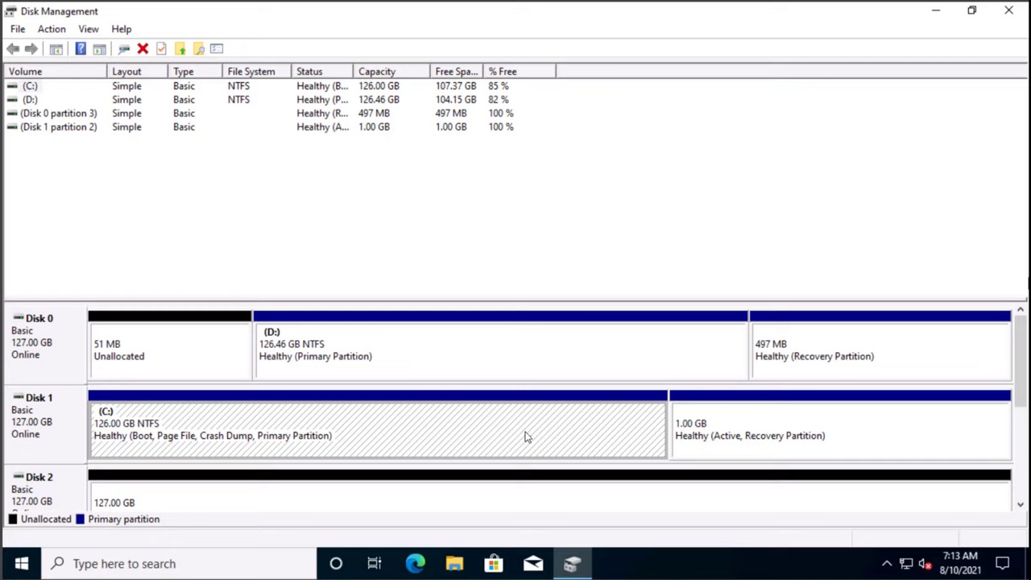
{"action": "left_click", "coordinate": [776, 414]}
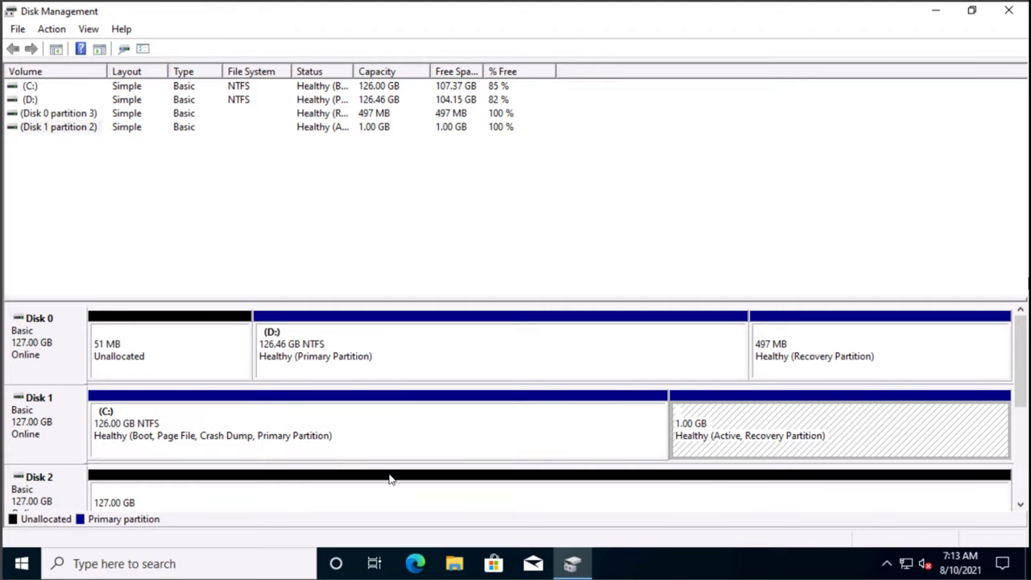
{"action": "left_click", "coordinate": [23, 566]}
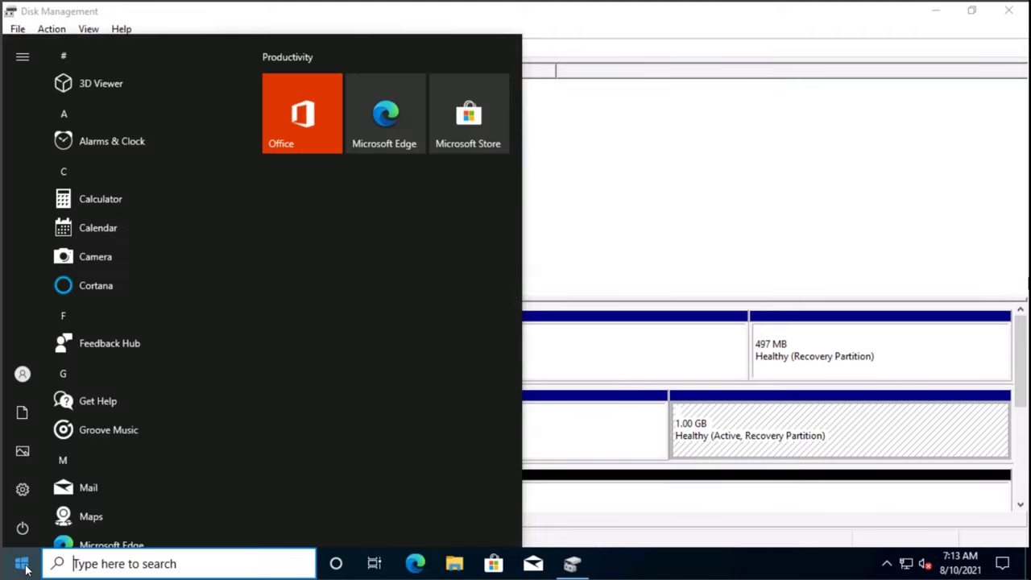
{"action": "type", "text": "cmd"}
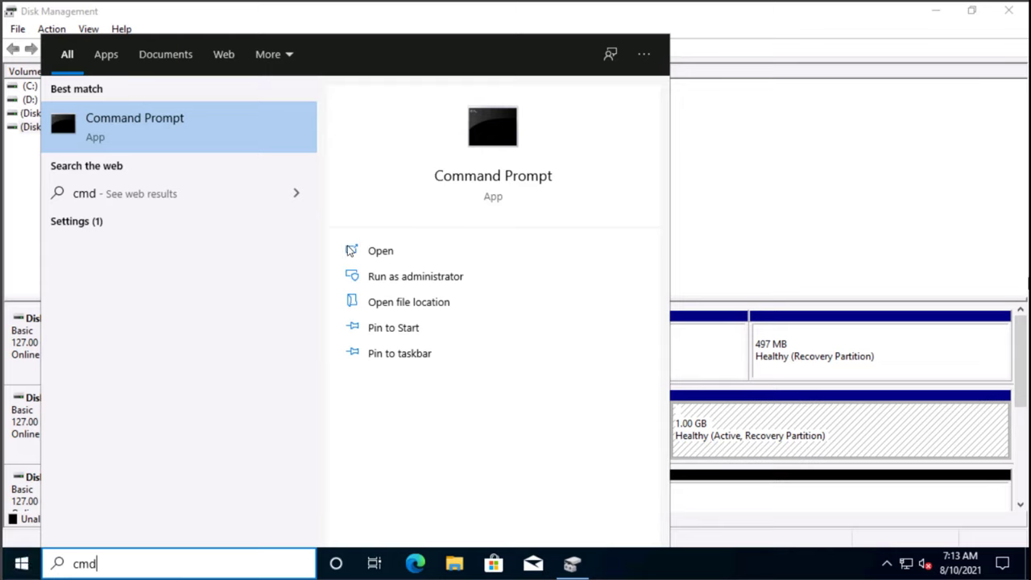
{"action": "left_click", "coordinate": [406, 276]}
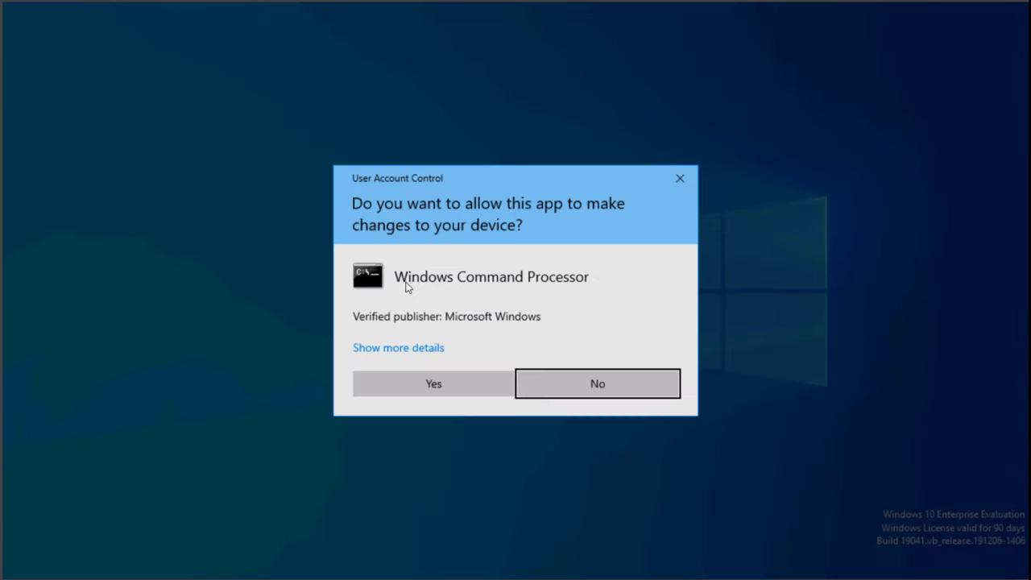
{"action": "left_click", "coordinate": [444, 382]}
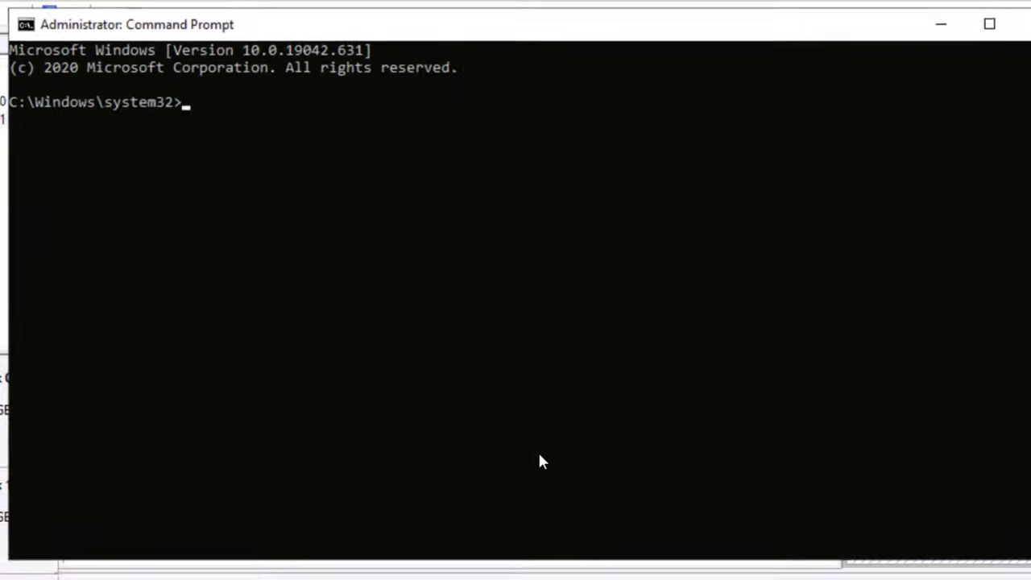
Run "reagentc /info" in the elevated Command Prompt to check the Windows RE status after the restart.
{"action": "type", "text": "re"}
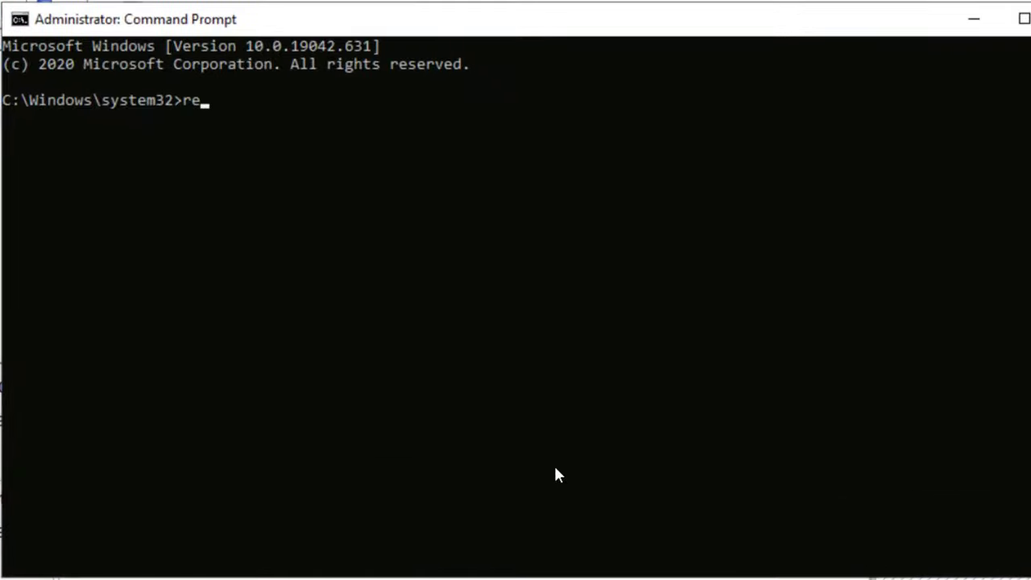
{"action": "type", "text": "agentc /info"}
{"action": "key", "text": "Return"}
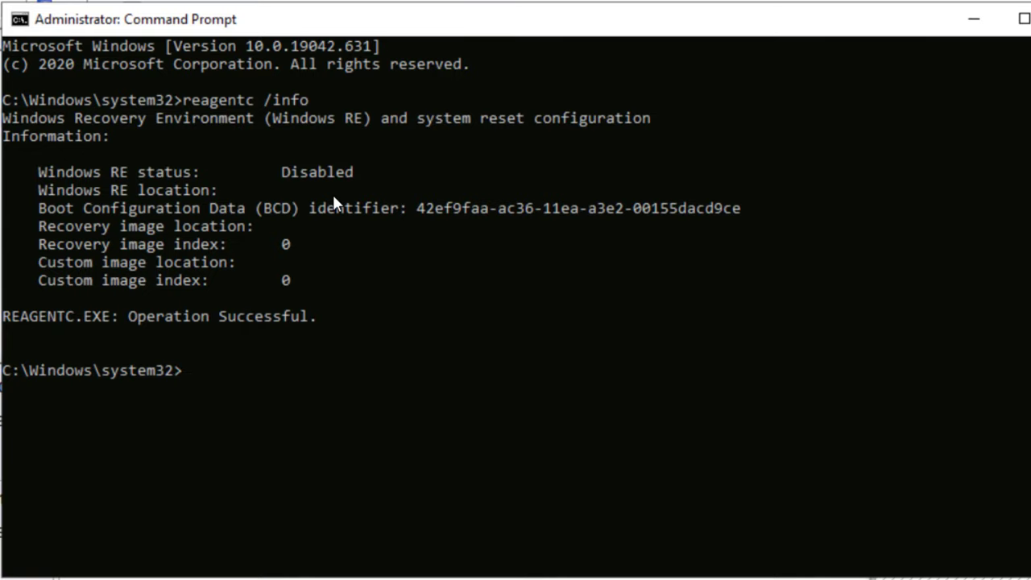
Try to enable the Windows Recovery Environment with "reagentc /enable".
{"action": "key", "text": "Up"}
{"action": "key", "text": "BackSpace"}
{"action": "key", "text": "BackSpace"}
{"action": "key", "text": "BackSpace"}
{"action": "key", "text": "BackSpace"}
{"action": "type", "text": "enable"}
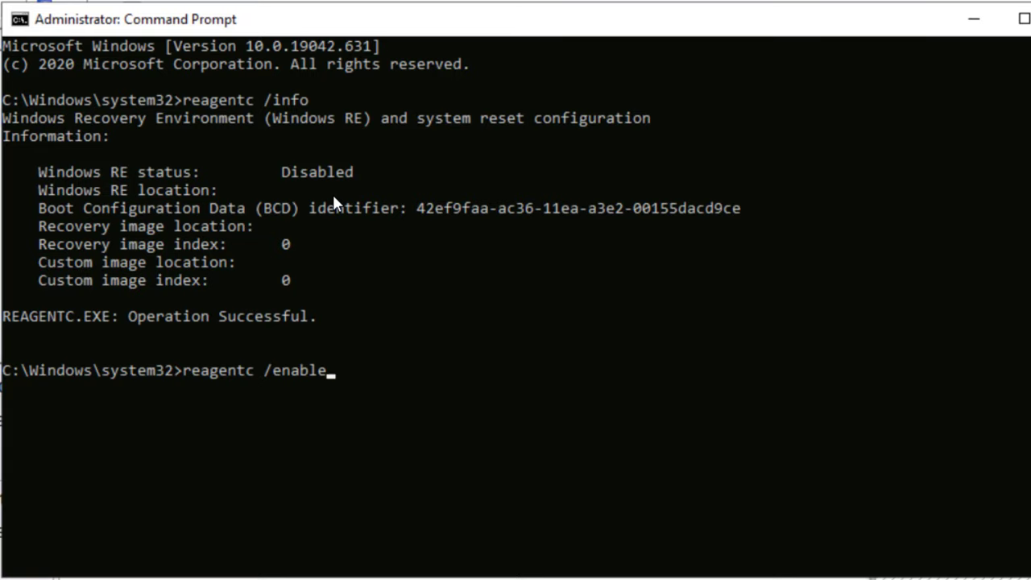
{"action": "key", "text": "Return"}
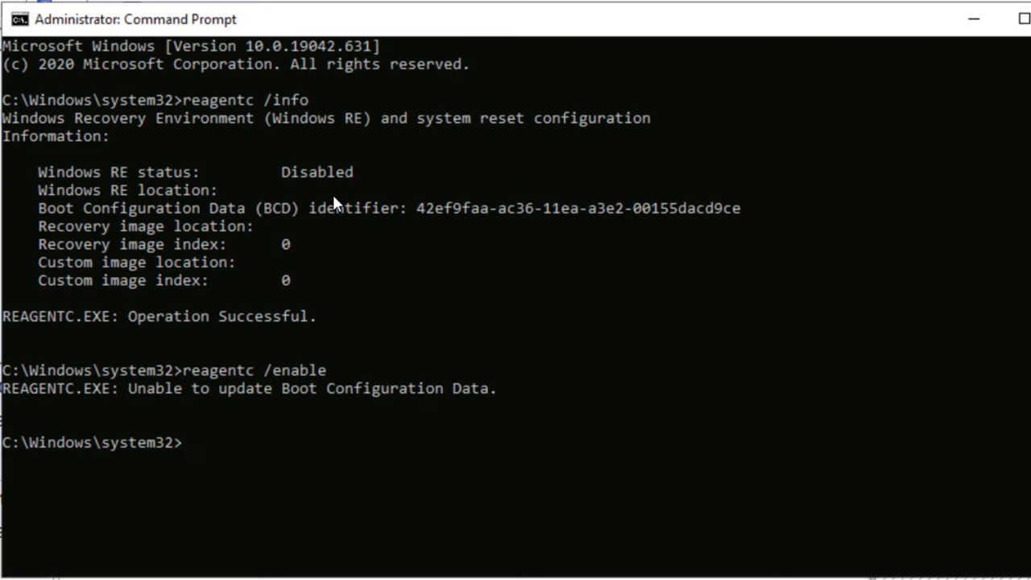
Rerun "reagentc /enable" in the elevated Command Prompt to enable the Windows Recovery Environment.
{"action": "key", "text": "Up"}
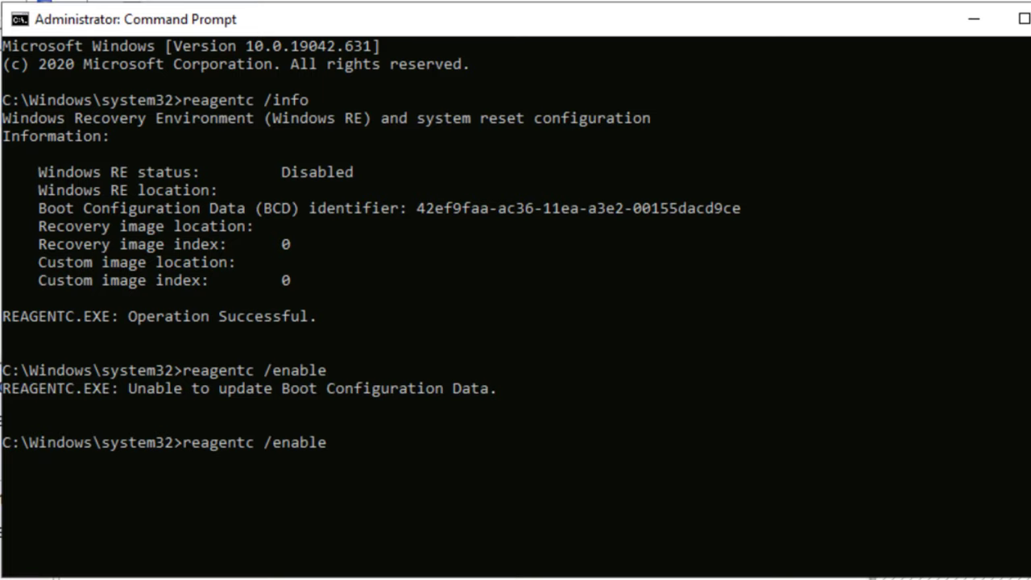
{"action": "key", "text": "Return"}
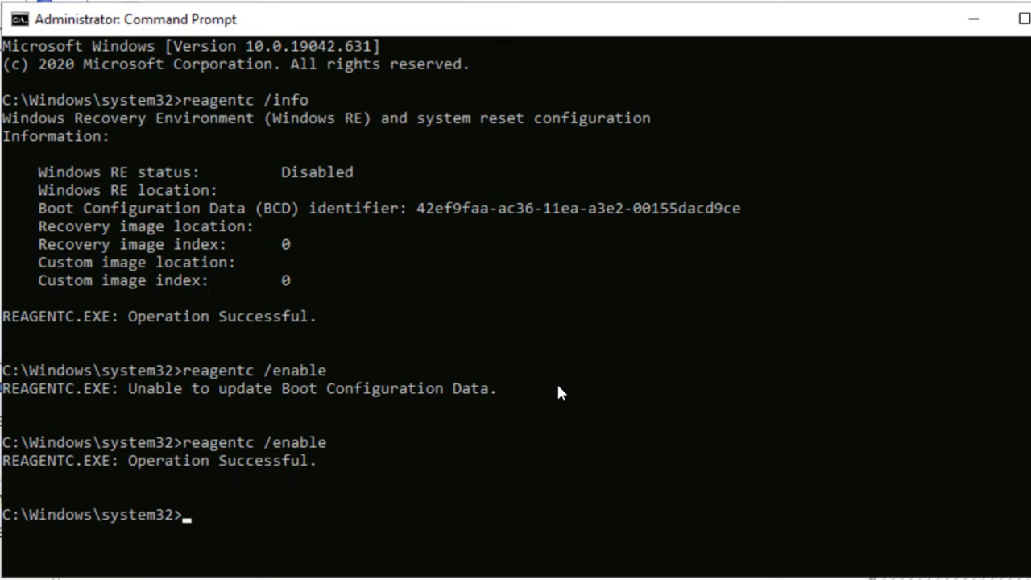
{"action": "scroll", "coordinate": [558, 386], "scroll_direction": "down", "scroll_amount": 1}
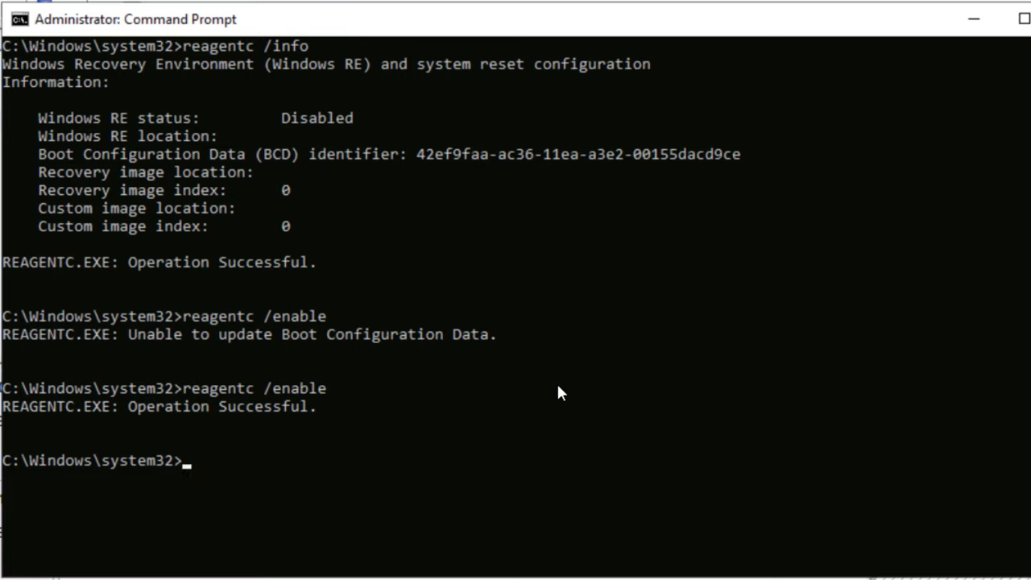
Check the Windows RE status and location with "reagentc /info", and return to Disk Management to view Disk 1's 1.00 GB recovery partition.
{"action": "key", "text": "Up"}
{"action": "key", "text": "Up"}
{"action": "key", "text": "Up"}
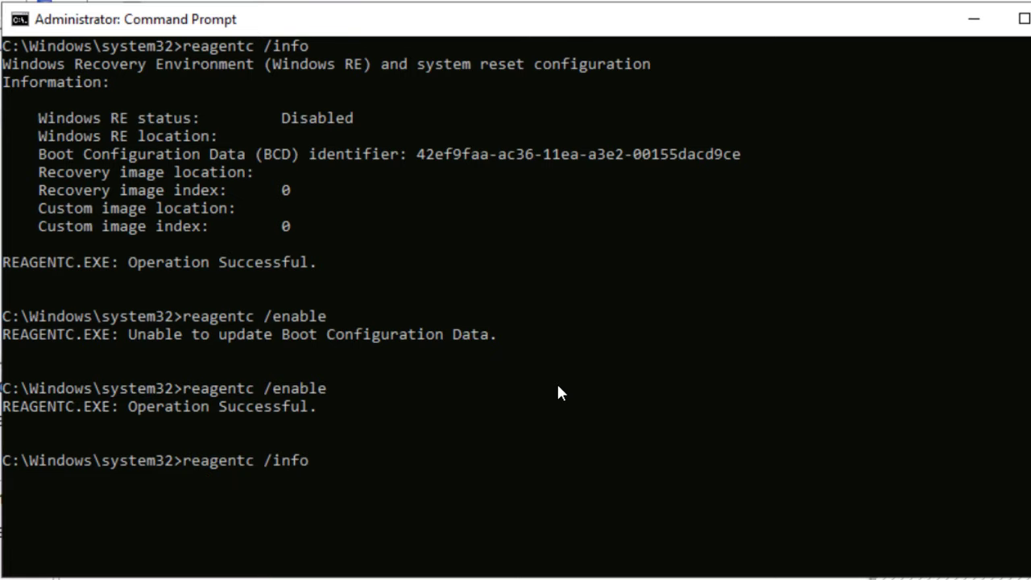
{"action": "key", "text": "Return"}
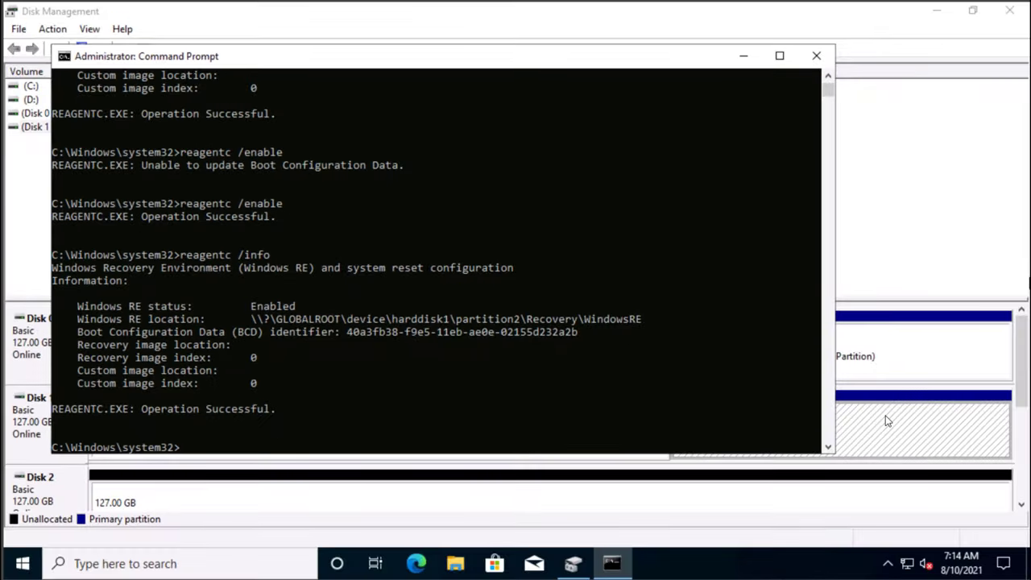
{"action": "left_click", "coordinate": [886, 421]}
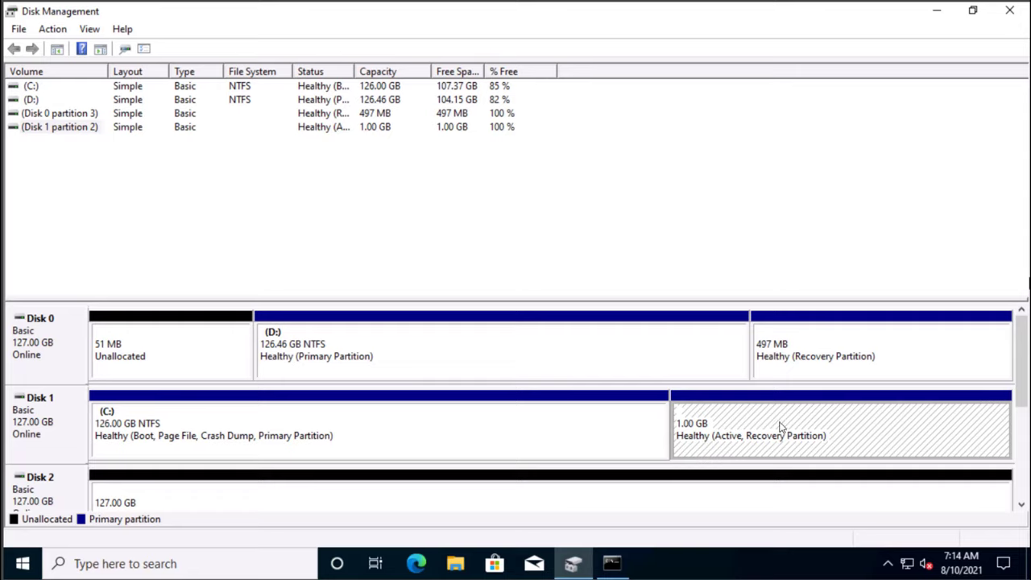